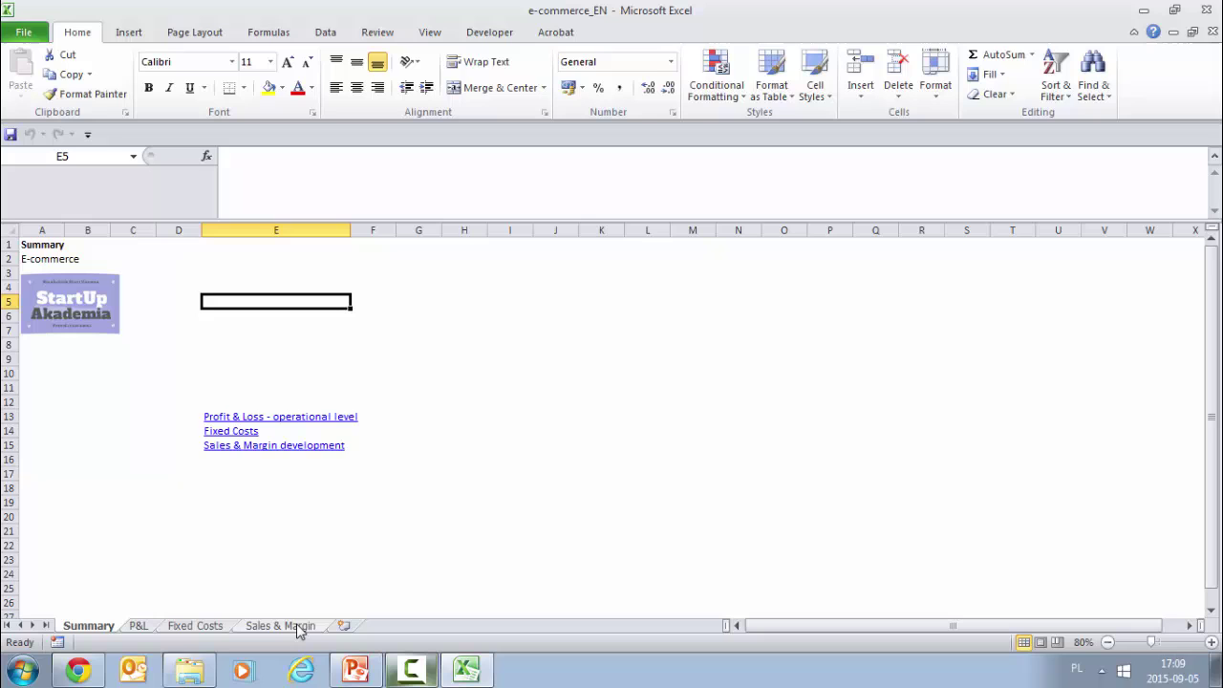
{"action": "left_click", "coordinate": [215, 421]}
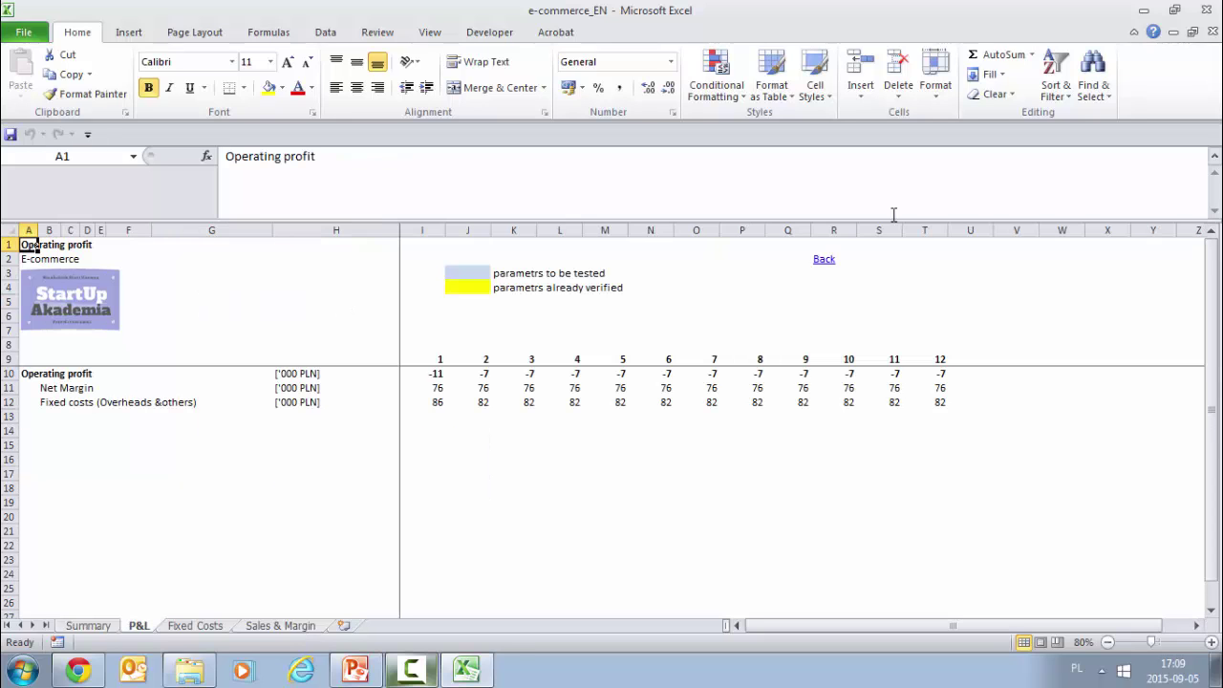
{"action": "left_click", "coordinate": [822, 263]}
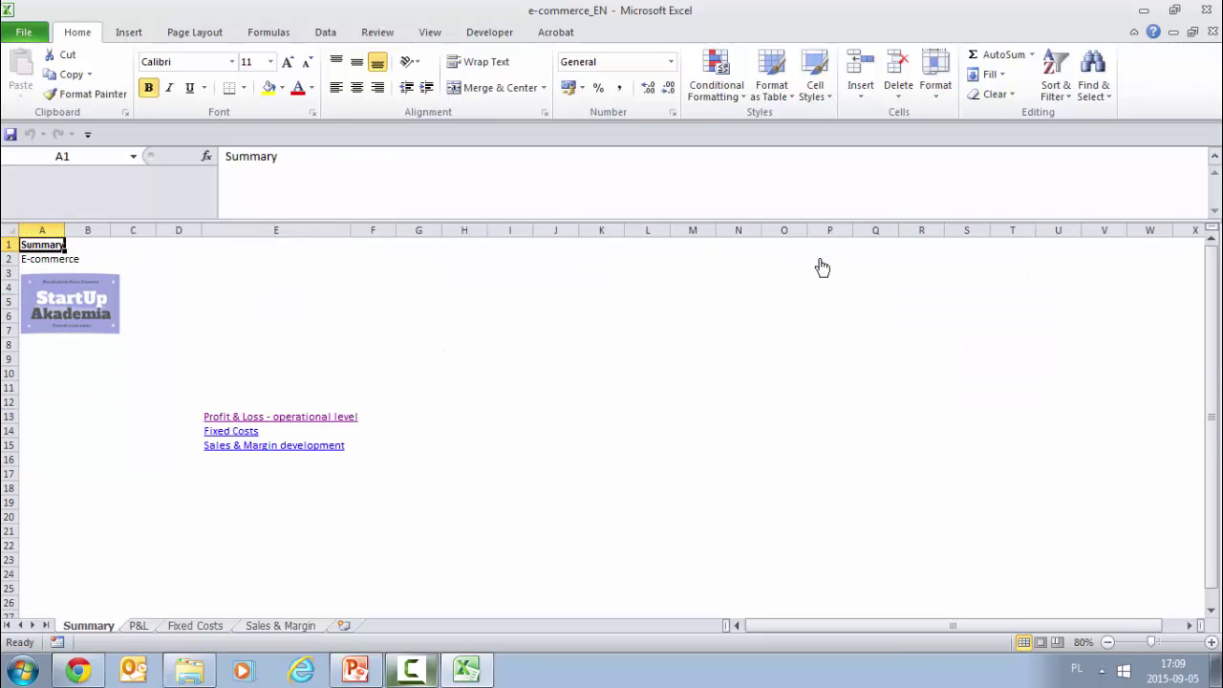
Step: Open the Sales & Margin development sheet and expand the # of visits and Conversion rate rows
{"action": "left_click", "coordinate": [217, 449]}
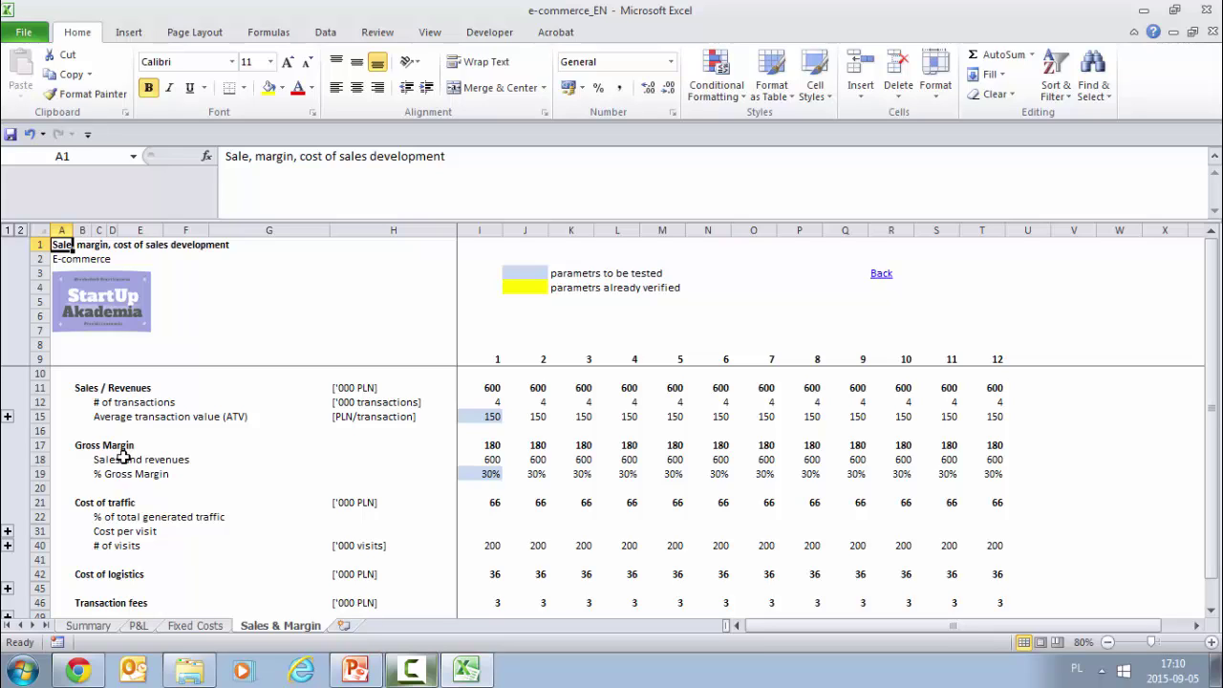
{"action": "left_click", "coordinate": [7, 416]}
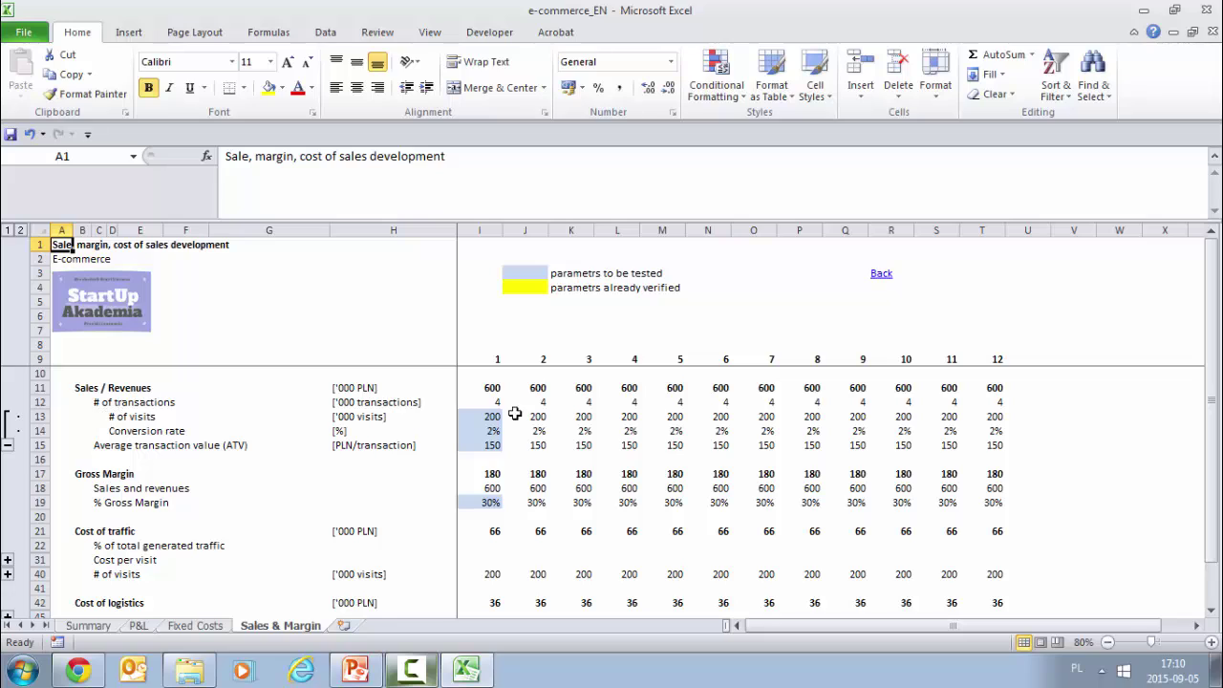
{"action": "left_click", "coordinate": [483, 421]}
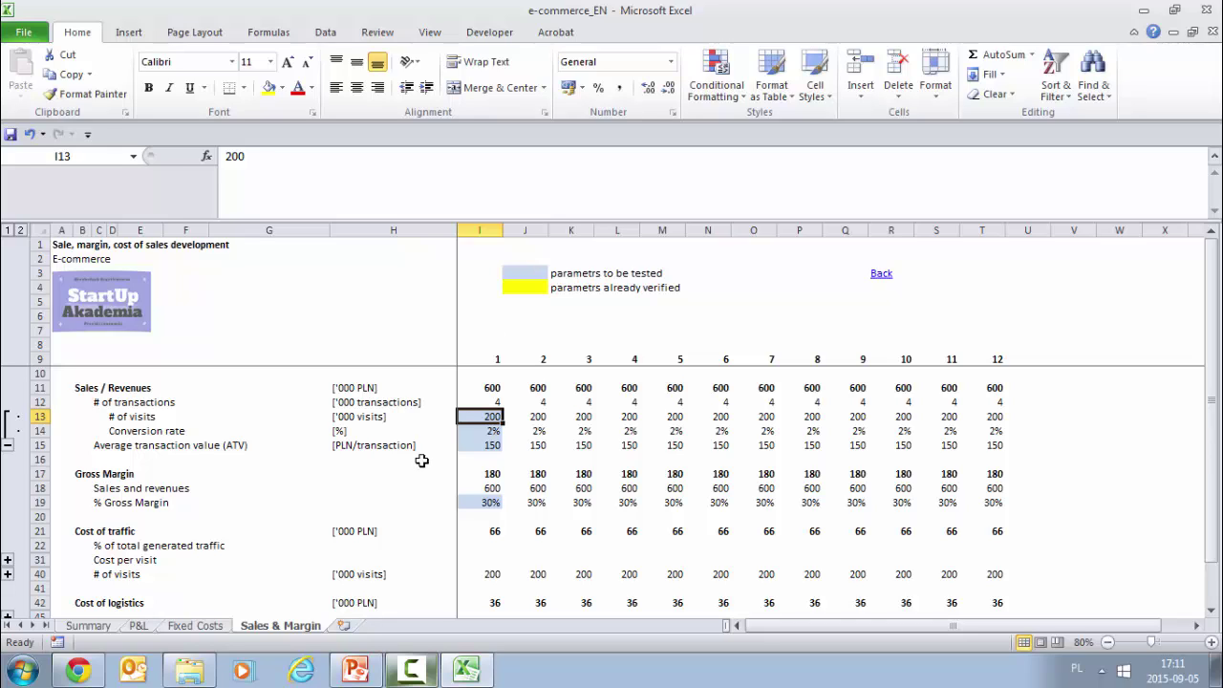
Step: Check the 2% conversion rate, the I12 transactions formula, average transaction value, and Sales in I11
{"action": "left_click", "coordinate": [116, 431]}
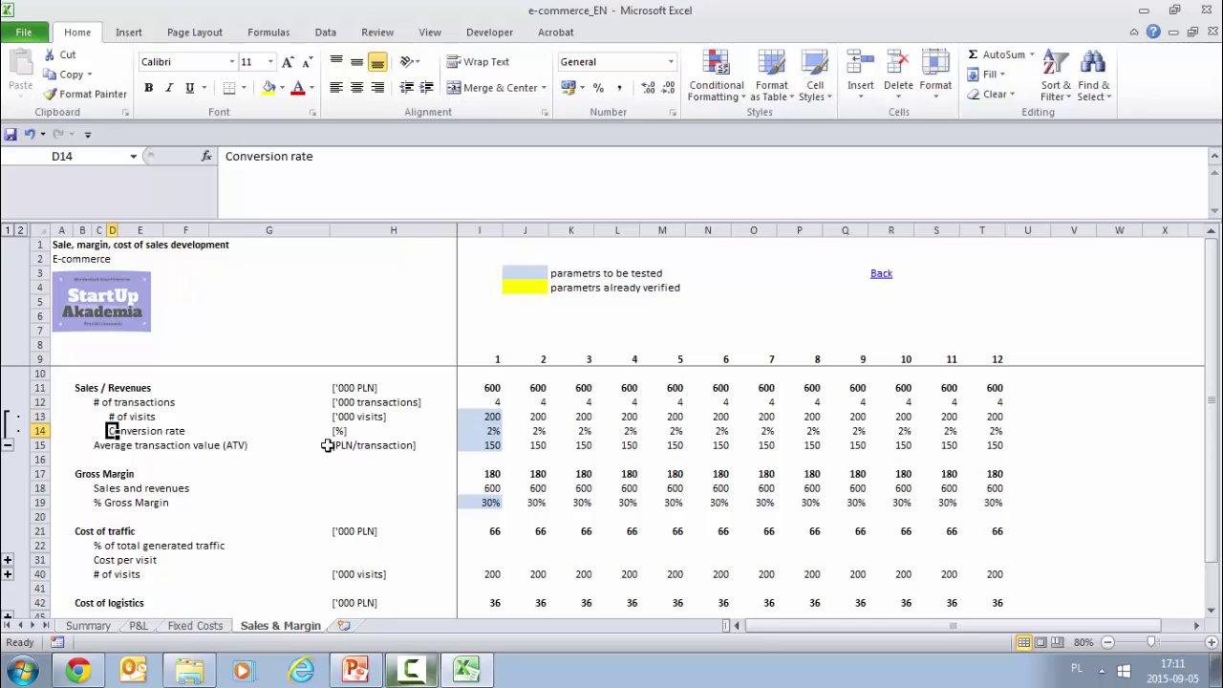
{"action": "left_click", "coordinate": [485, 431]}
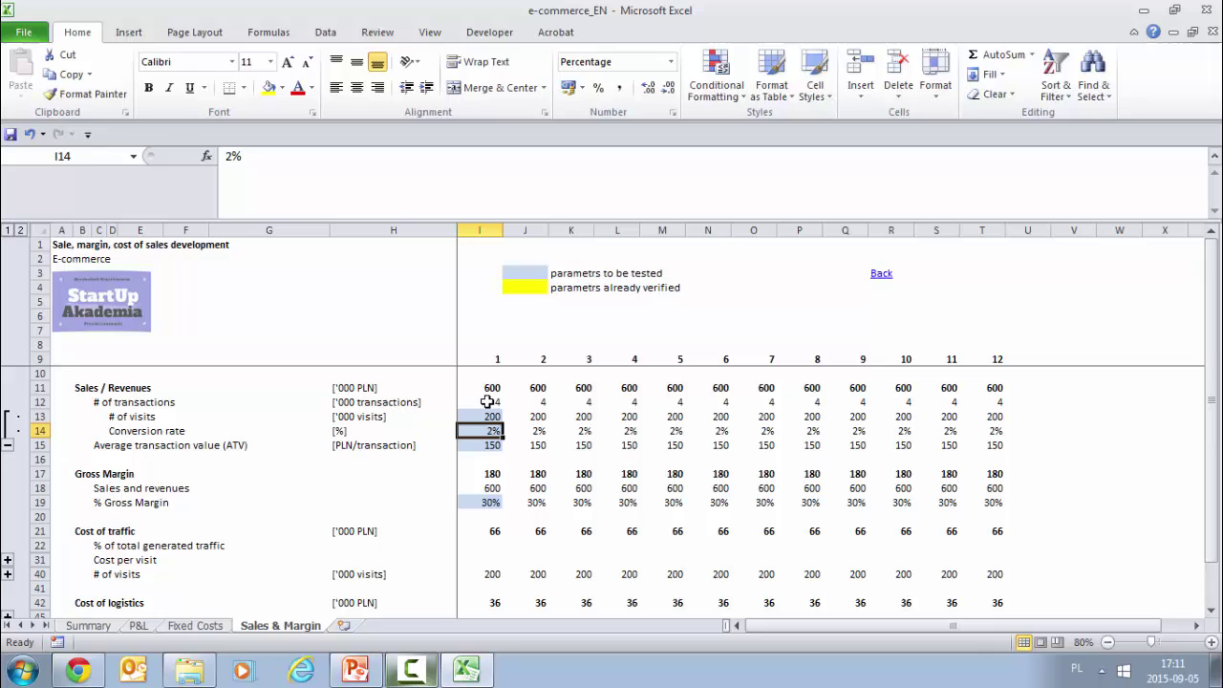
{"action": "double_click", "coordinate": [487, 401]}
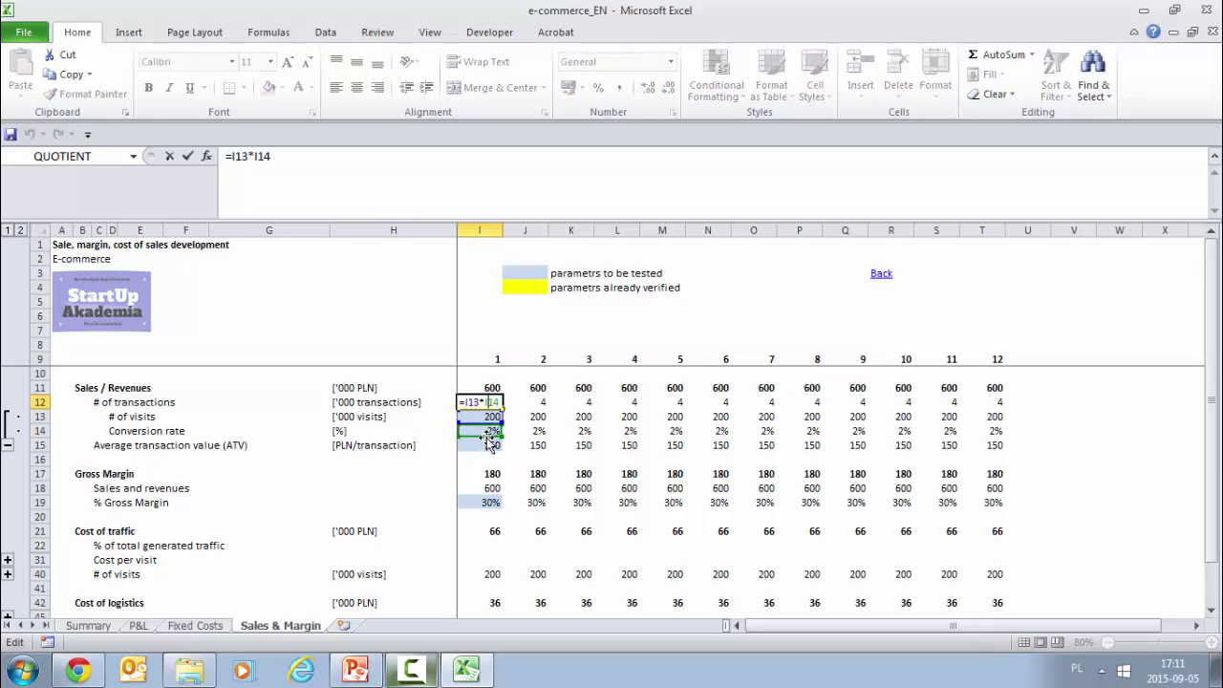
{"action": "key", "text": "Return"}
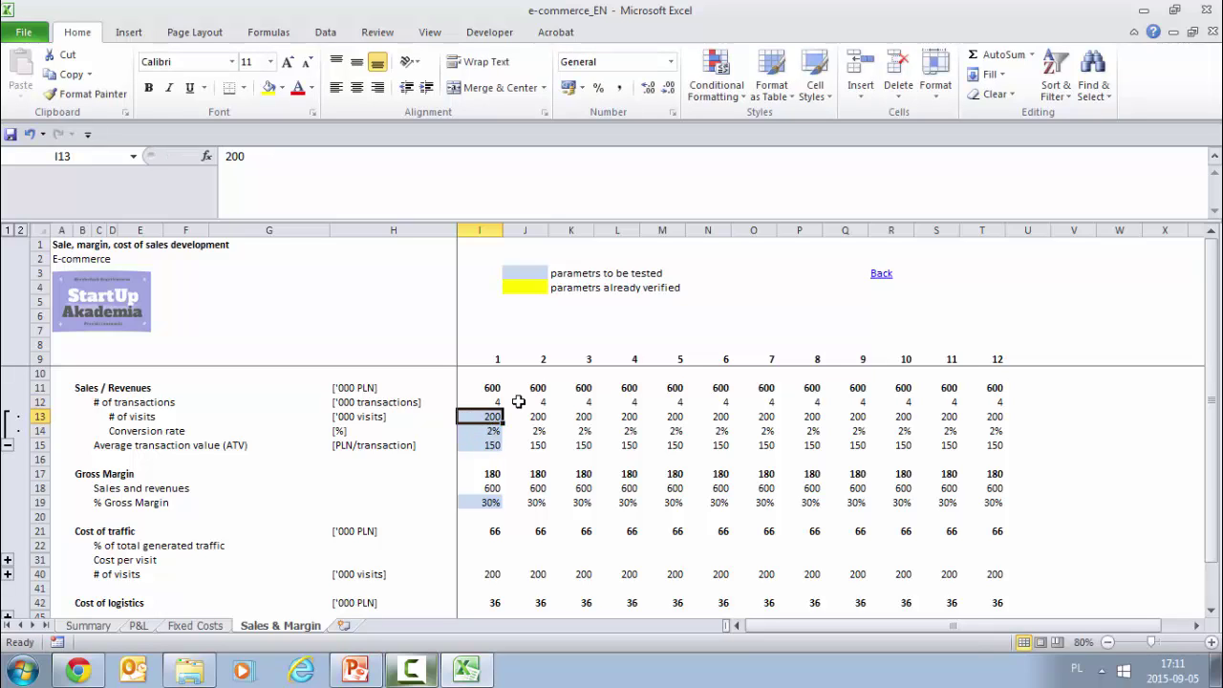
{"action": "left_click", "coordinate": [487, 444]}
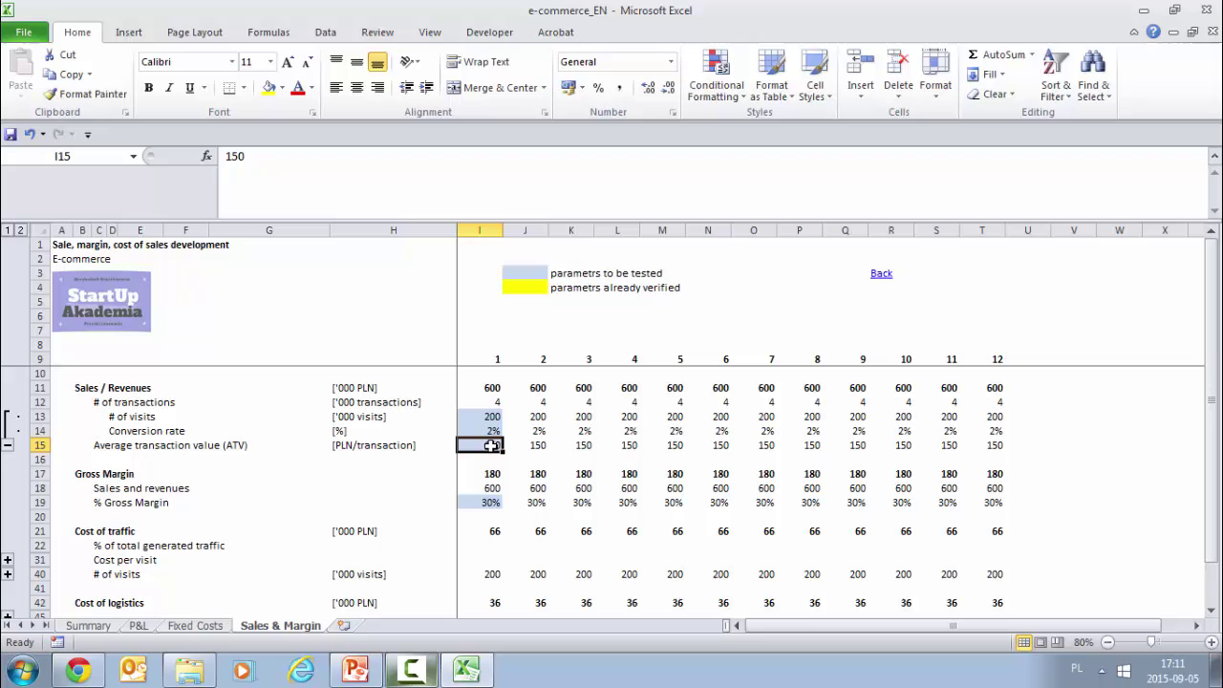
{"action": "left_click", "coordinate": [492, 385]}
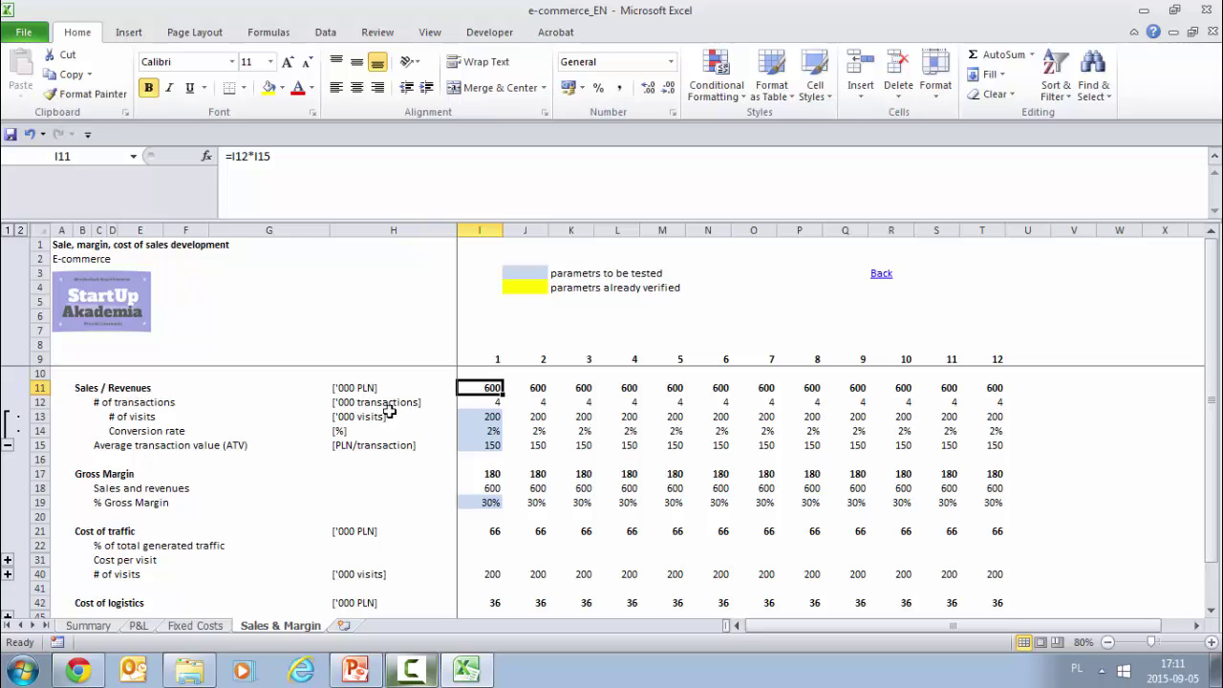
Step: Link Sales and revenues in I18 to I11 with =I11, then check the Gross Margin formula
{"action": "left_click", "coordinate": [84, 459]}
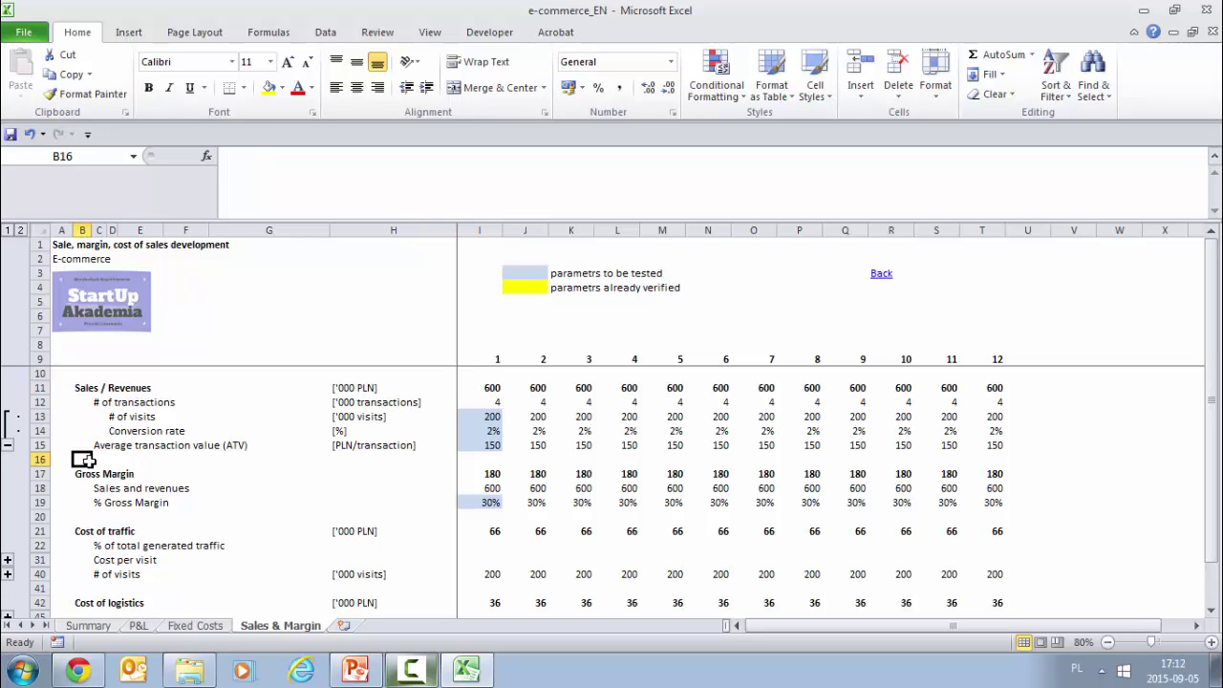
{"action": "left_click", "coordinate": [98, 488]}
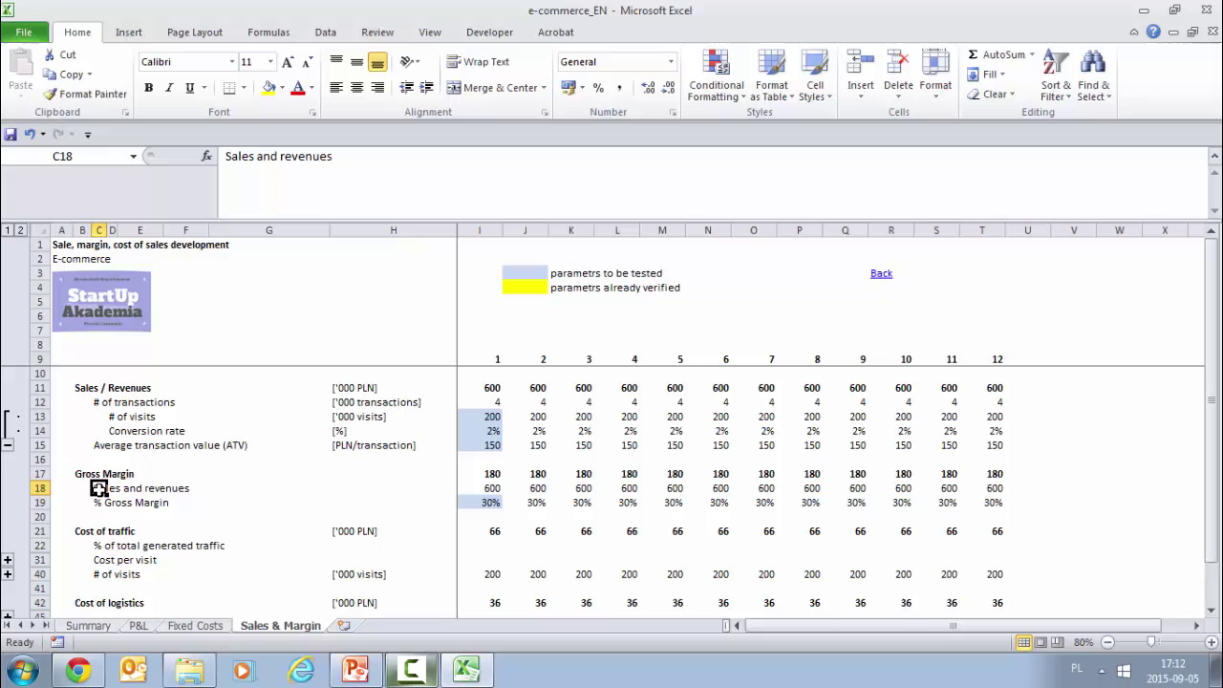
{"action": "left_click", "coordinate": [483, 488]}
{"action": "type", "text": "="}
{"action": "left_click", "coordinate": [487, 387]}
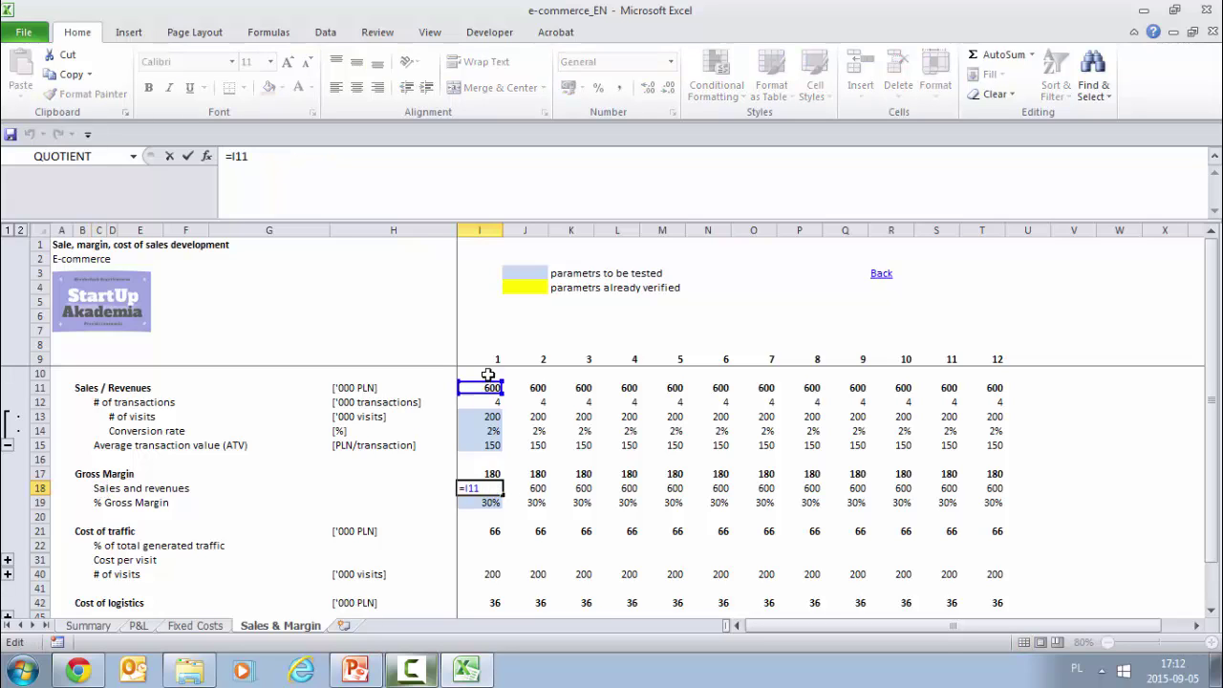
{"action": "key", "text": "Return"}
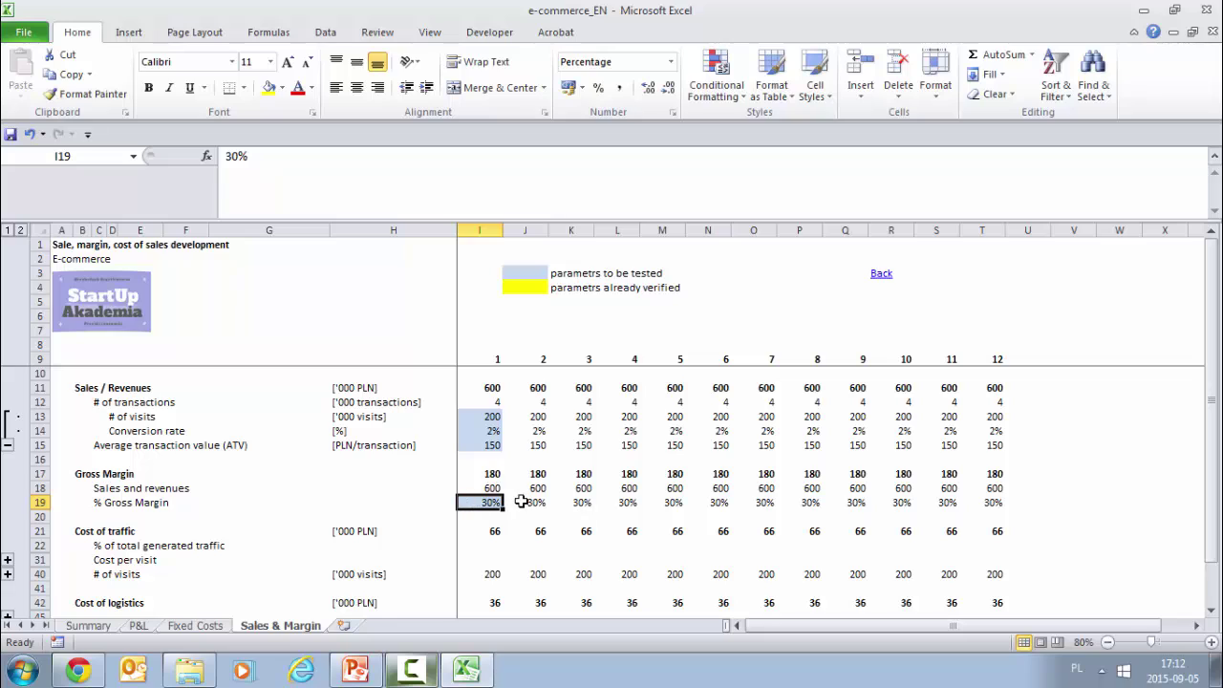
{"action": "left_click", "coordinate": [480, 475]}
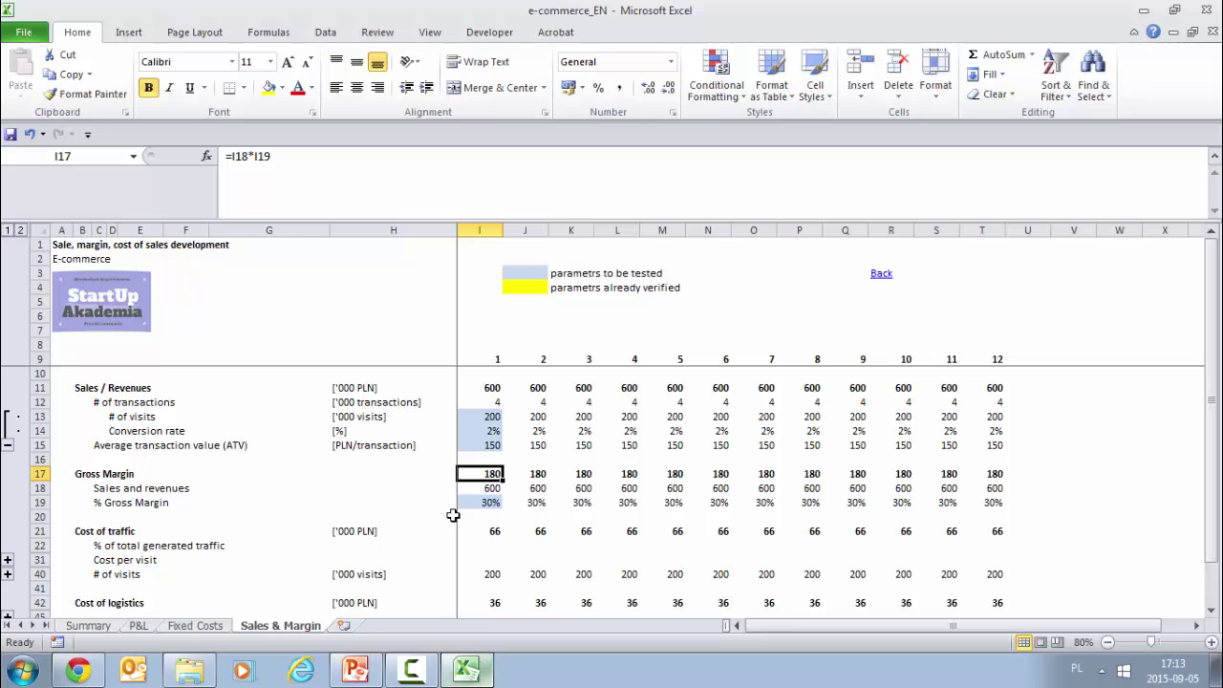
Step: Expand Net Margin's components, hide the visits and conversion rows, and expand the traffic shares
{"action": "scroll", "coordinate": [453, 515], "scroll_direction": "down", "scroll_amount": 2}
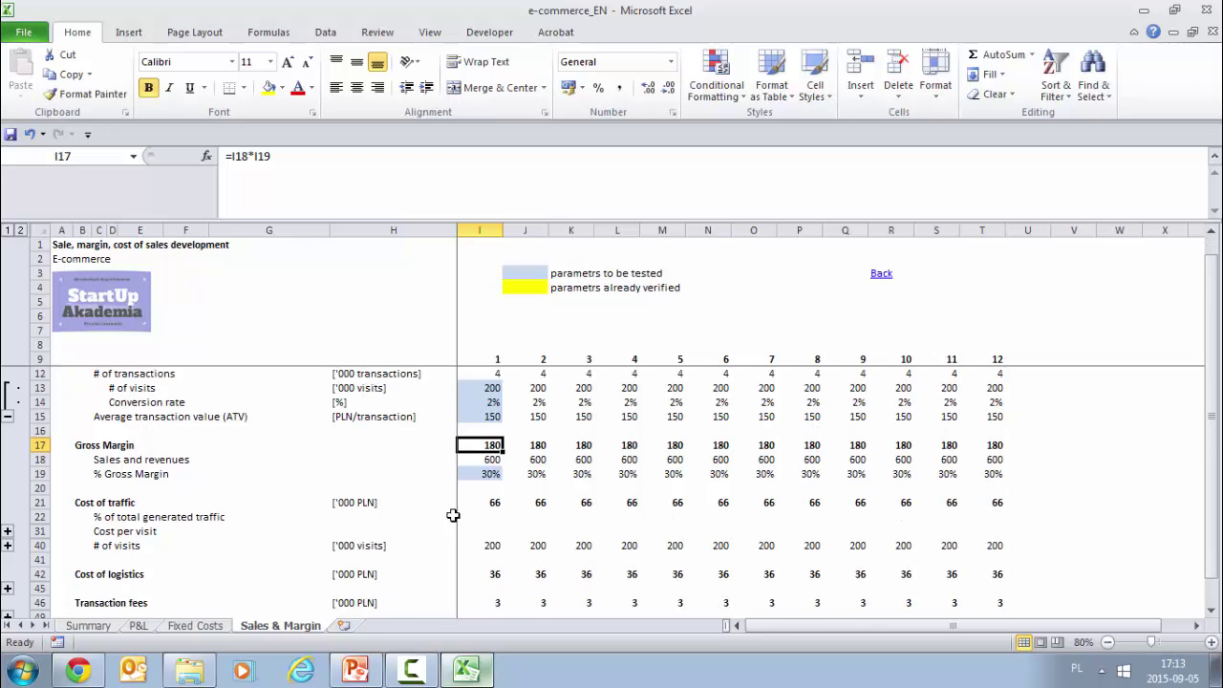
{"action": "scroll", "coordinate": [108, 561], "scroll_direction": "down", "scroll_amount": 1}
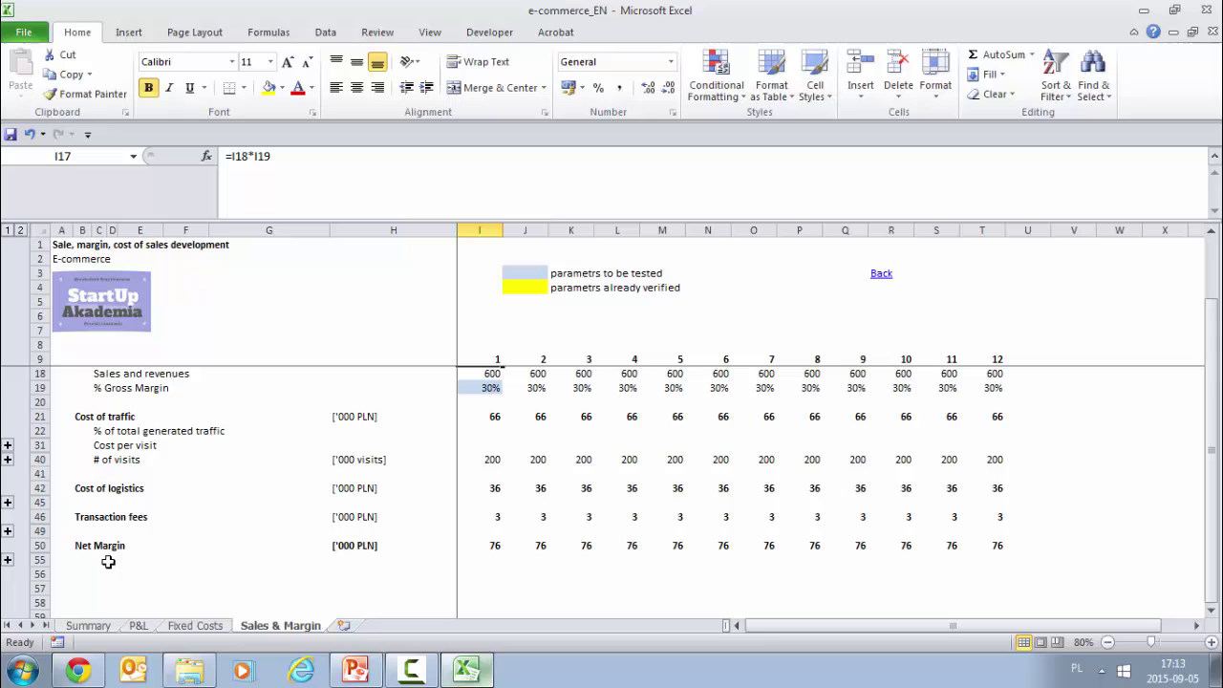
{"action": "left_click", "coordinate": [8, 560]}
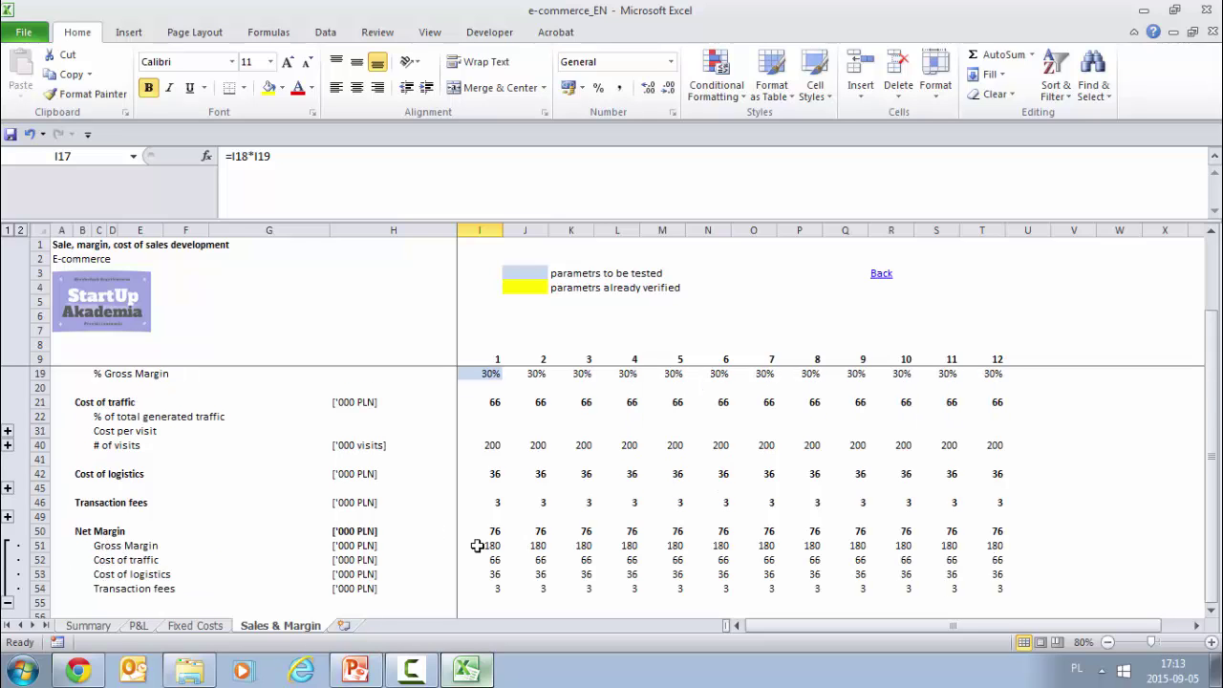
{"action": "scroll", "coordinate": [477, 546], "scroll_direction": "up", "scroll_amount": 3}
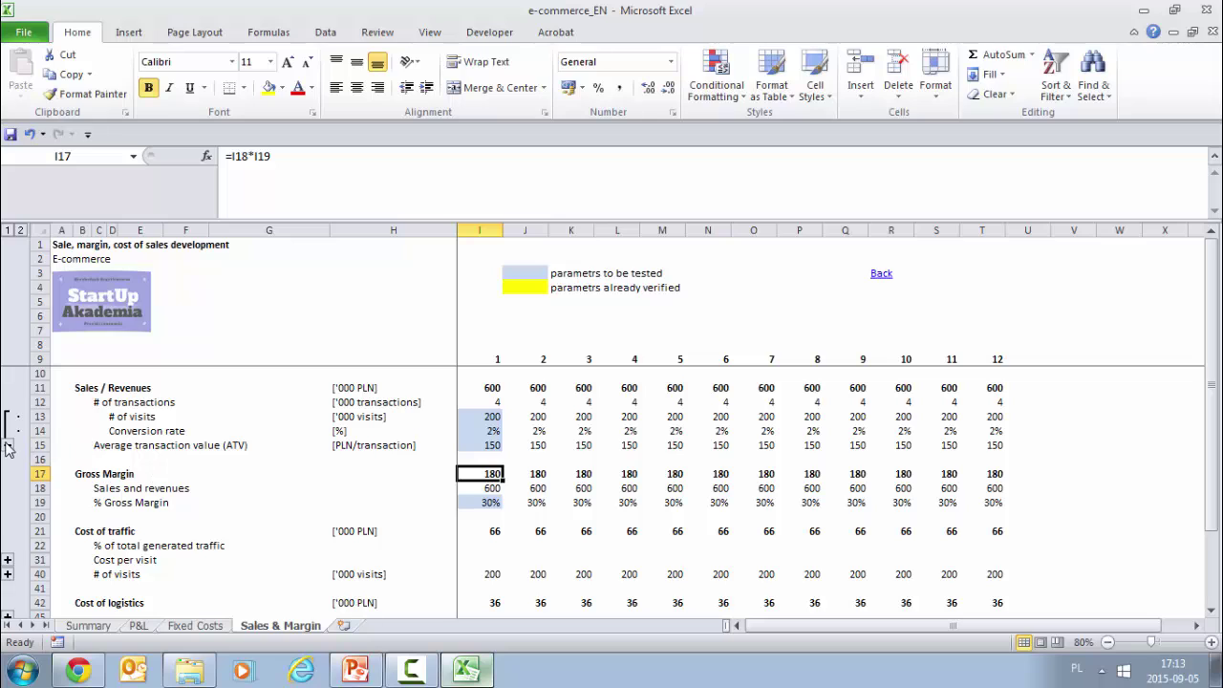
{"action": "left_click", "coordinate": [9, 445]}
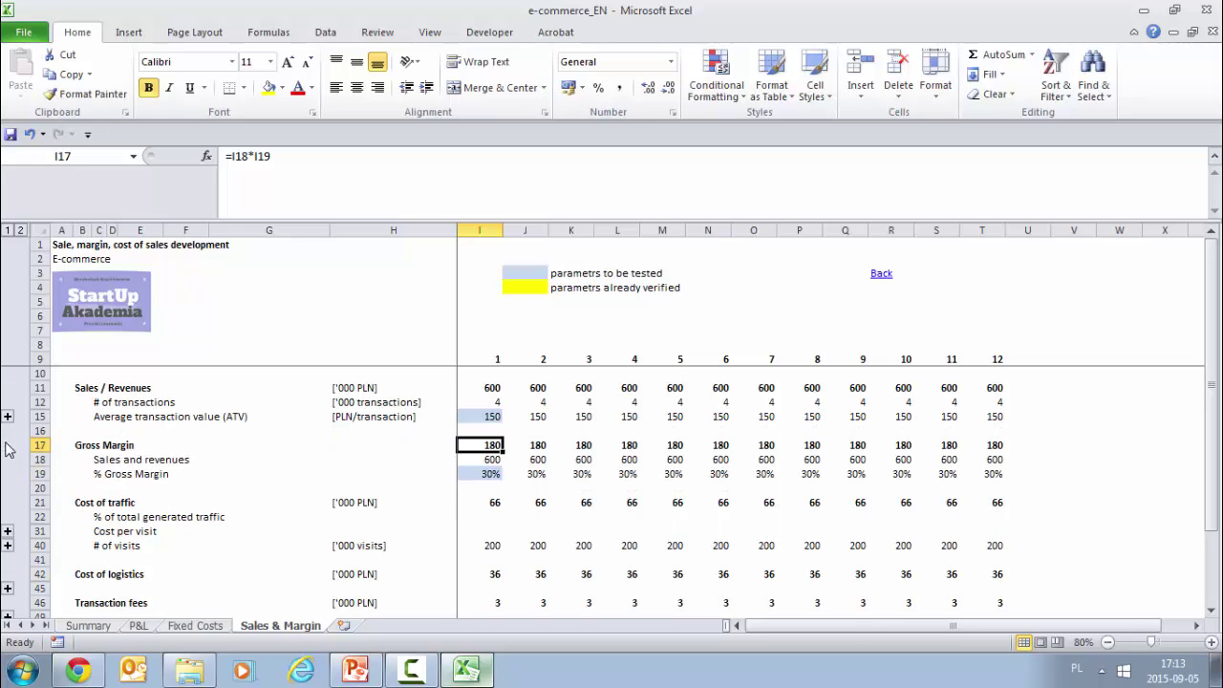
{"action": "left_click", "coordinate": [7, 532]}
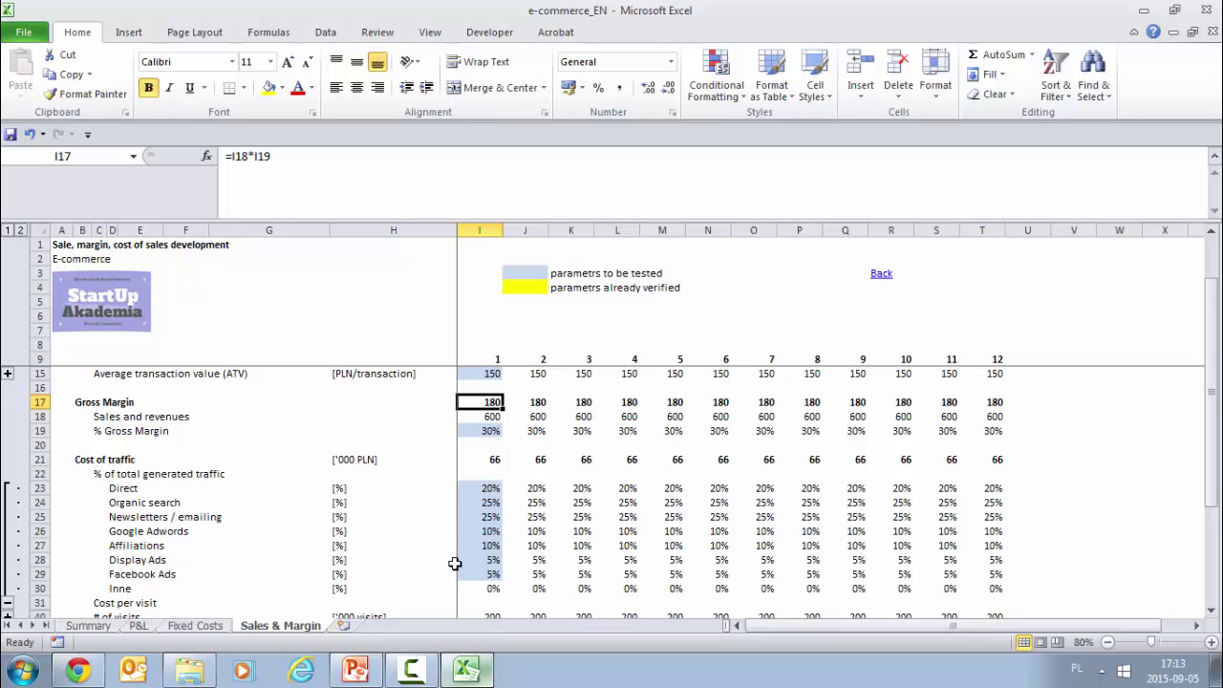
Step: Confirm shares in I23:I30 total 100% and check the Direct, Organic search, Newsletters, and Adwords shares
{"action": "left_click_drag", "start_coordinate": [487, 485], "coordinate": [484, 581]}
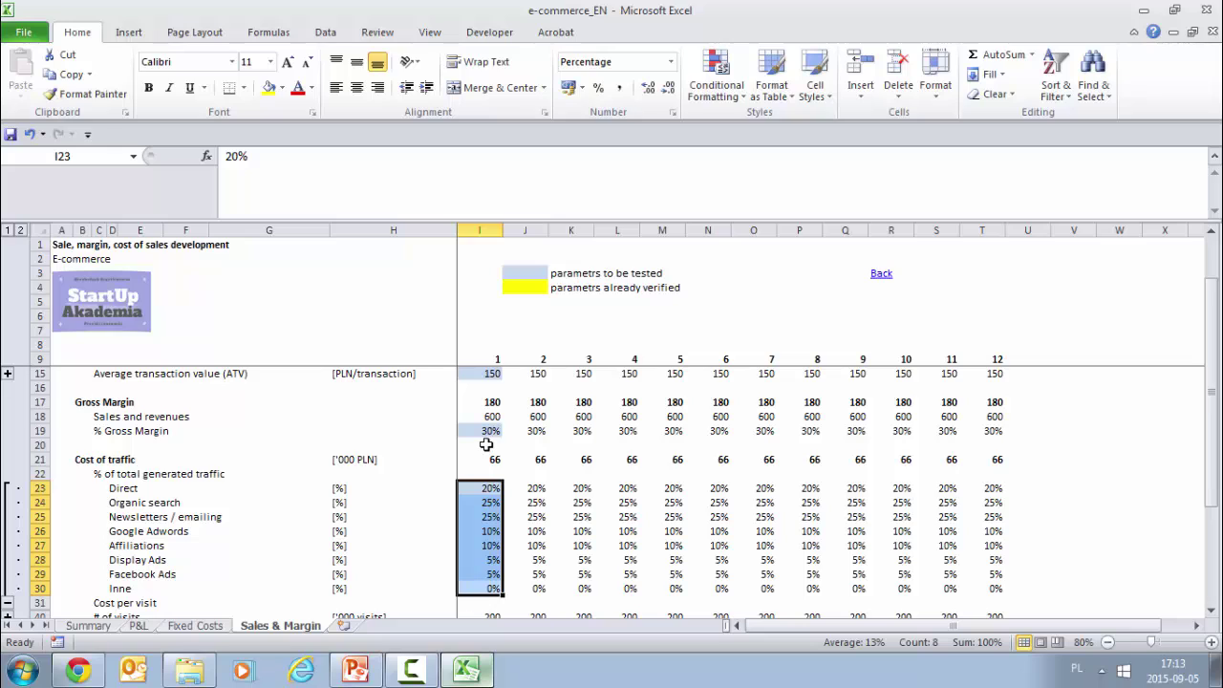
{"action": "left_click", "coordinate": [112, 489]}
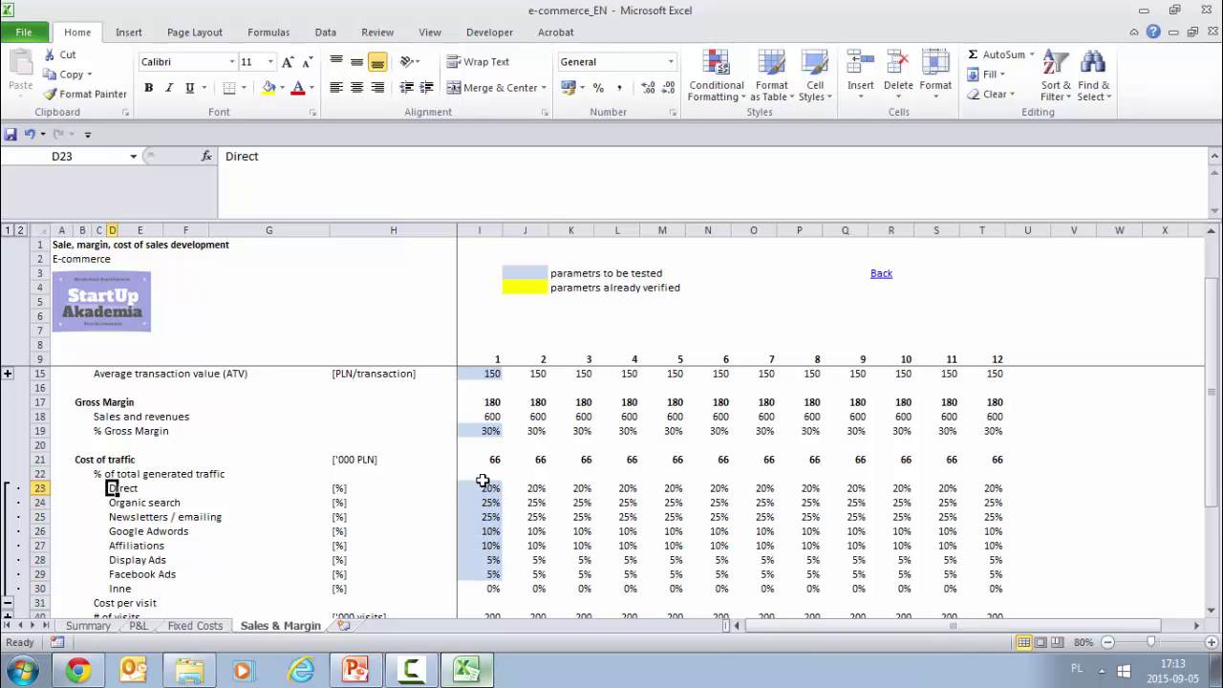
{"action": "left_click", "coordinate": [483, 487]}
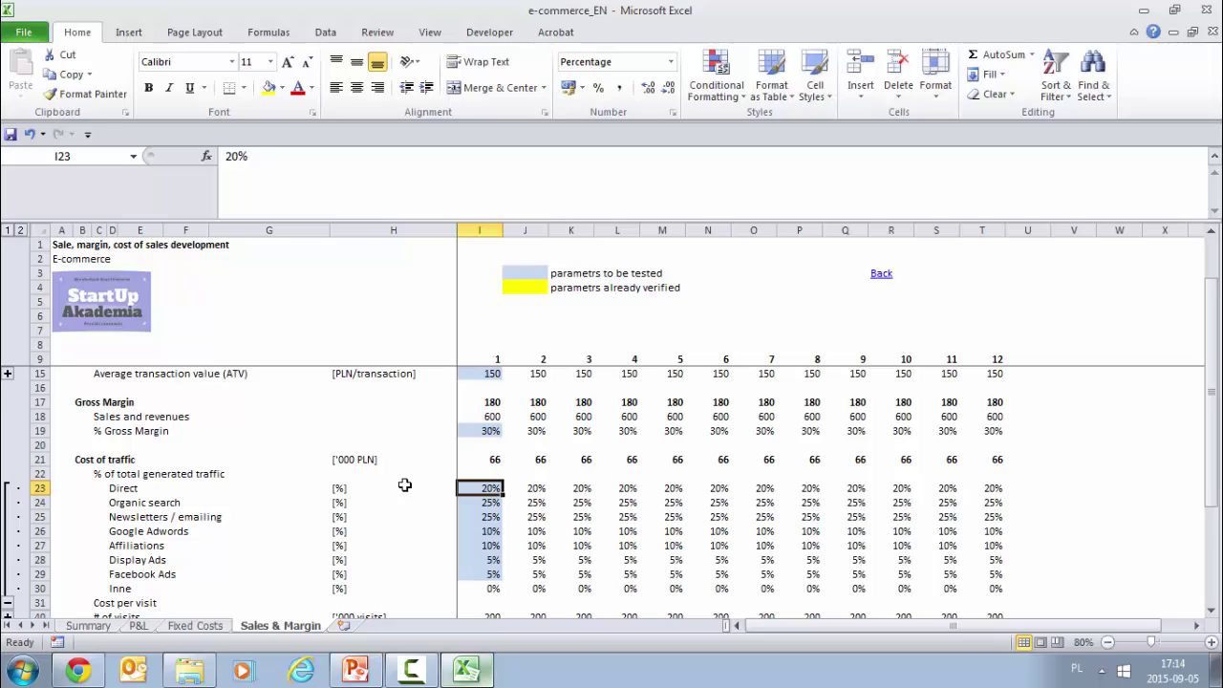
{"action": "left_click", "coordinate": [489, 502]}
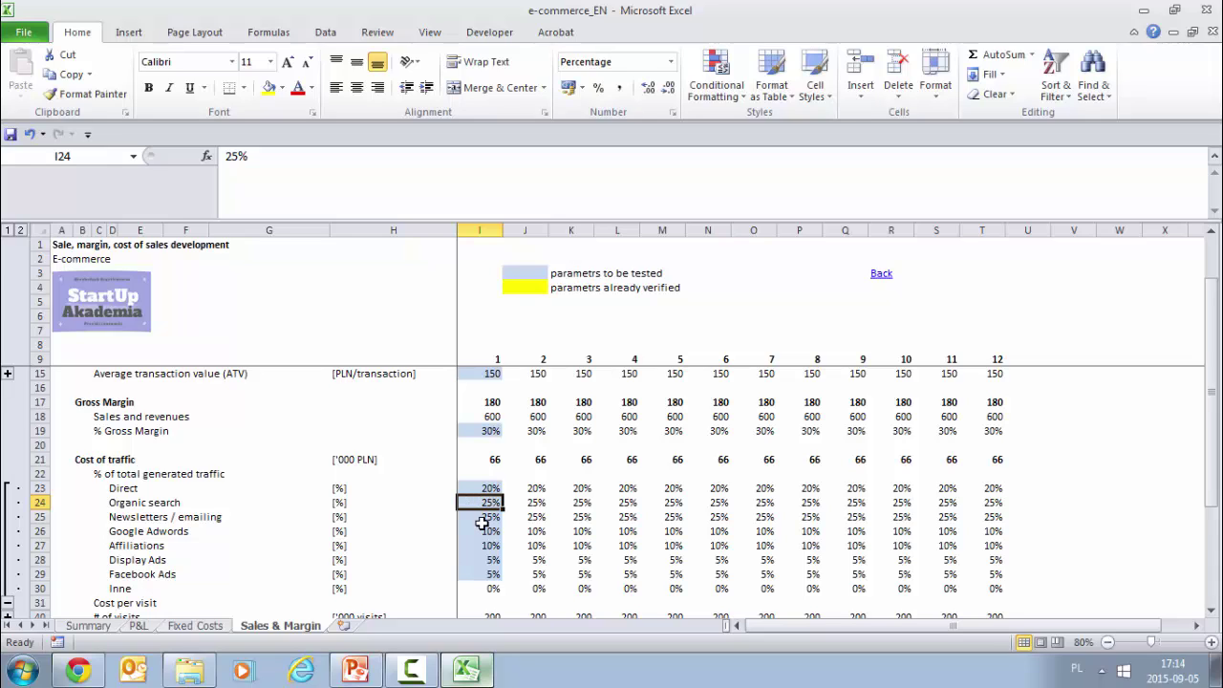
{"action": "left_click", "coordinate": [479, 517]}
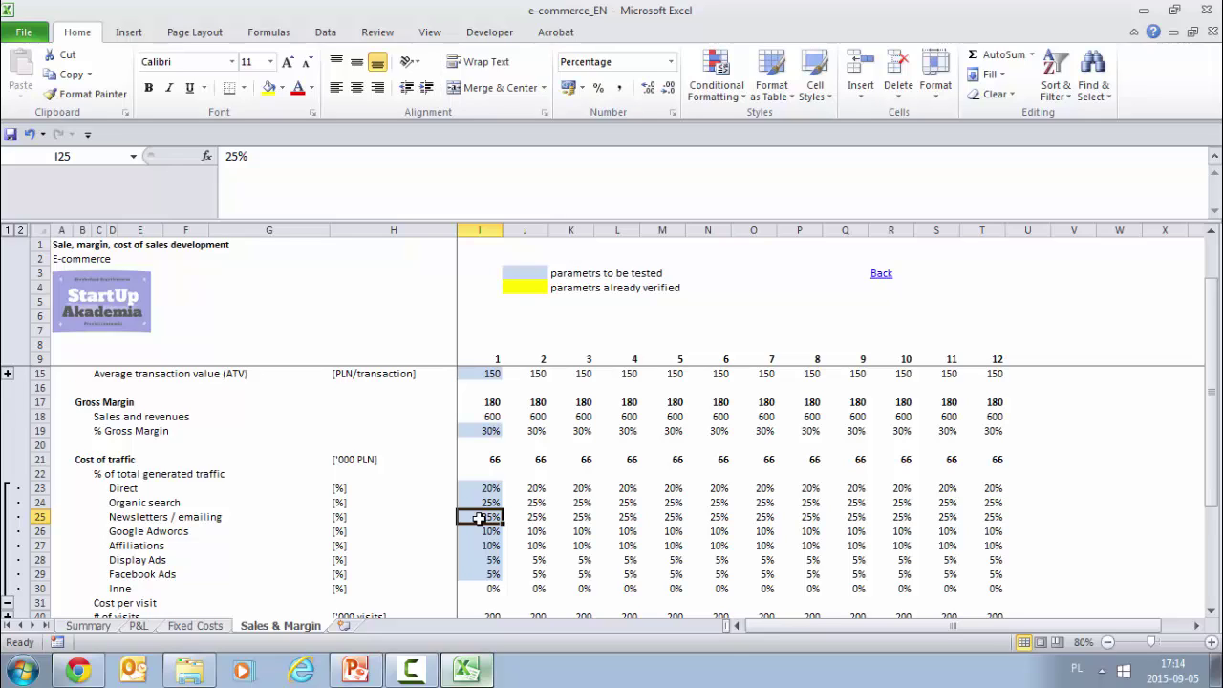
{"action": "left_click", "coordinate": [486, 529]}
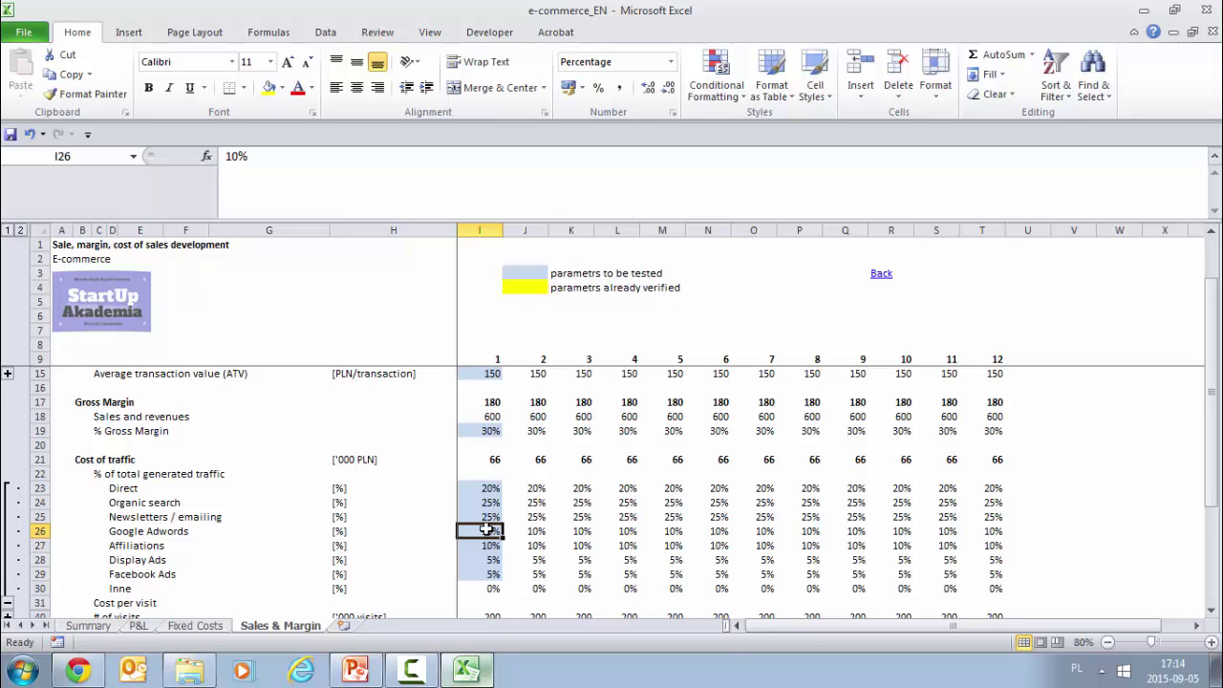
Step: Check the Affiliations, Display Ads, and Facebook Ads shares and the Others formula =1-SUM(I23:I29)
{"action": "left_click", "coordinate": [480, 546]}
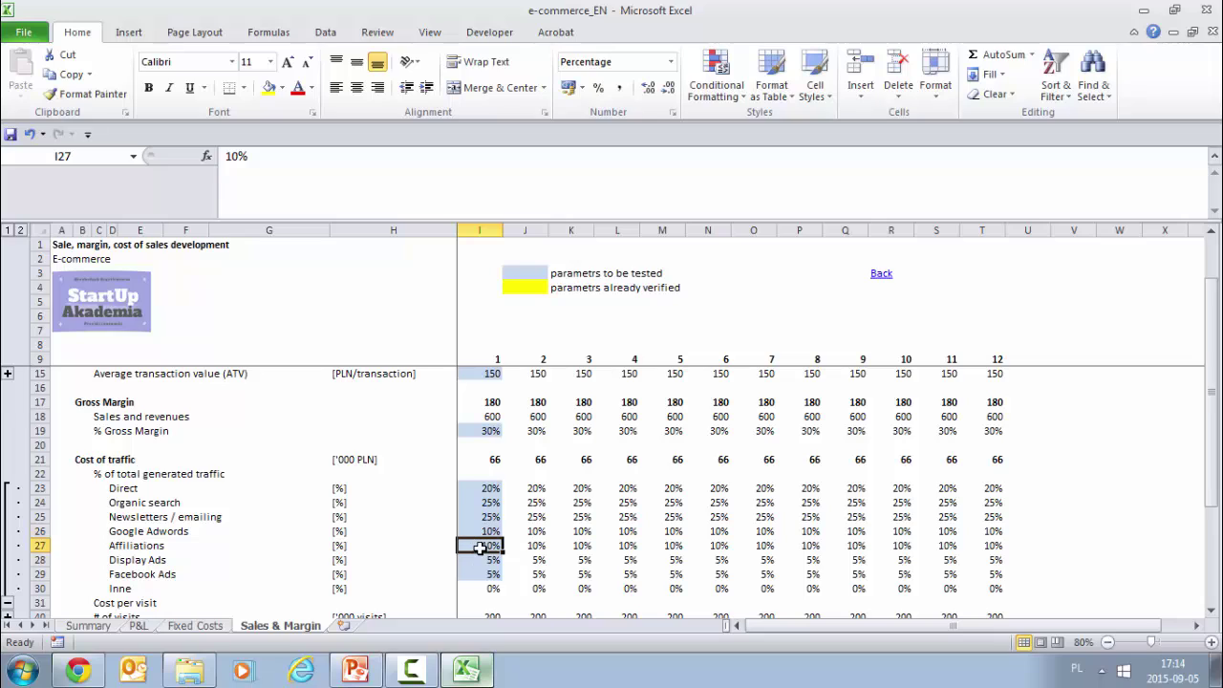
{"action": "left_click", "coordinate": [479, 560]}
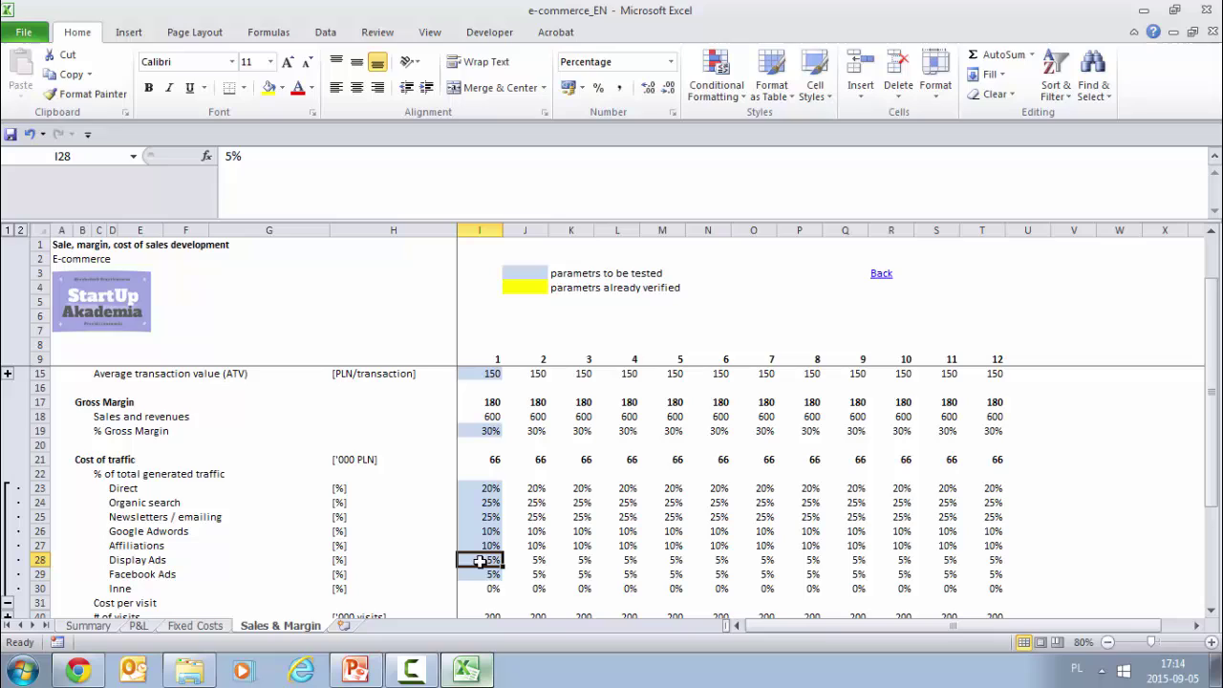
{"action": "left_click", "coordinate": [480, 573]}
{"action": "scroll", "coordinate": [493, 559], "scroll_direction": "down", "scroll_amount": 1}
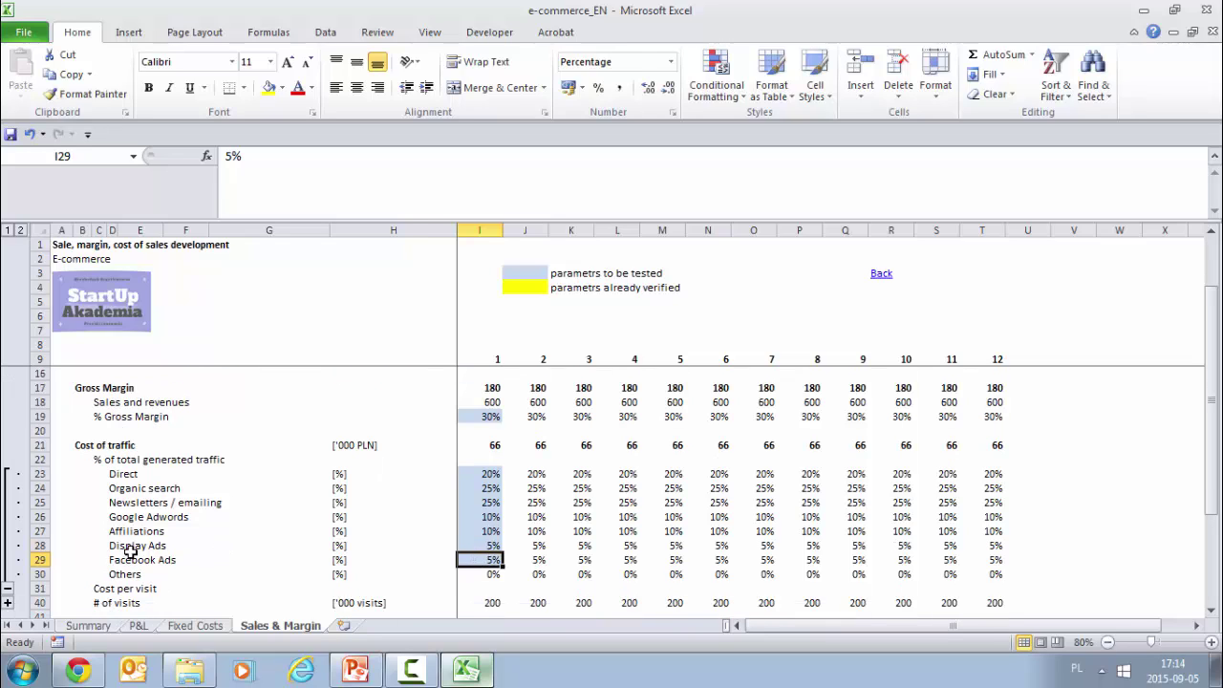
{"action": "left_click", "coordinate": [468, 574]}
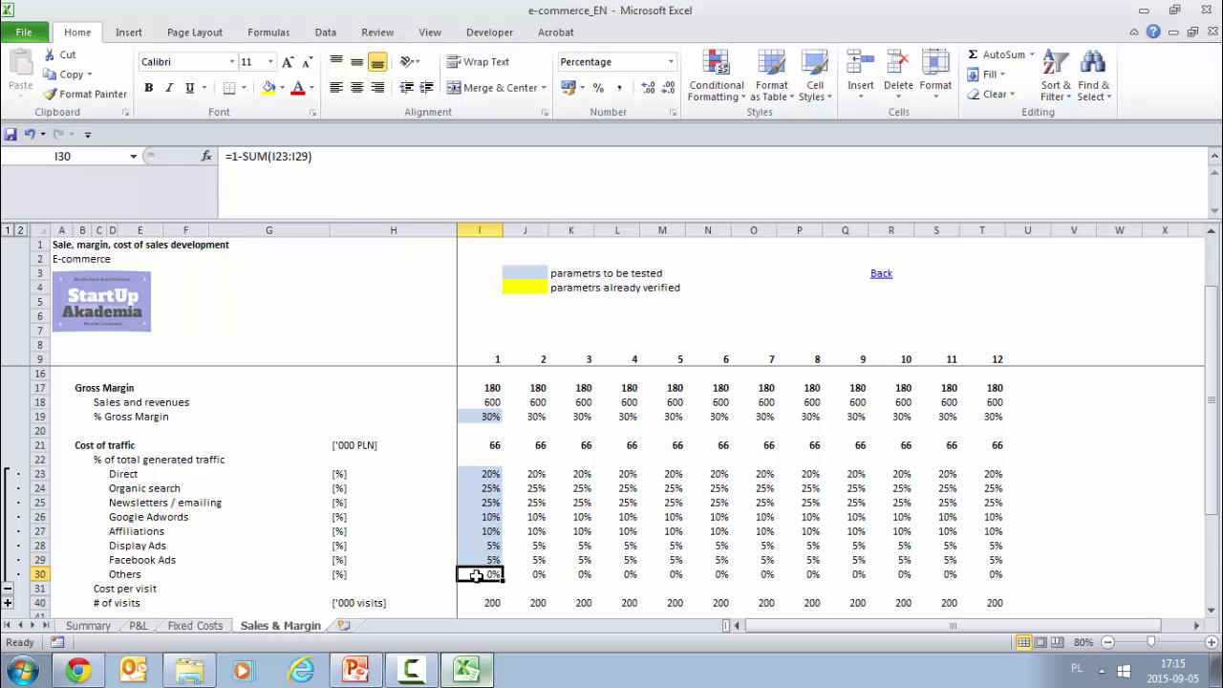
{"action": "scroll", "coordinate": [475, 575], "scroll_direction": "down", "scroll_amount": 2}
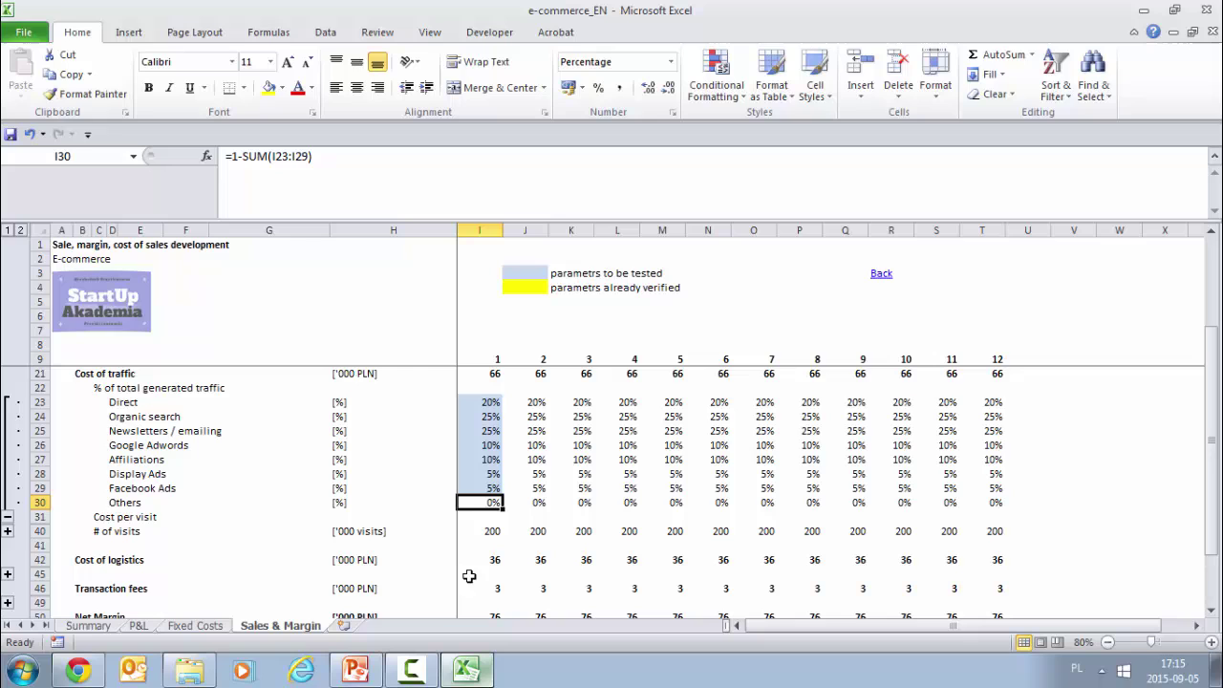
Step: Collapse the traffic-share rows, expand cost per visit, and check Direct's 0,00 month 1 cost
{"action": "left_click", "coordinate": [7, 515]}
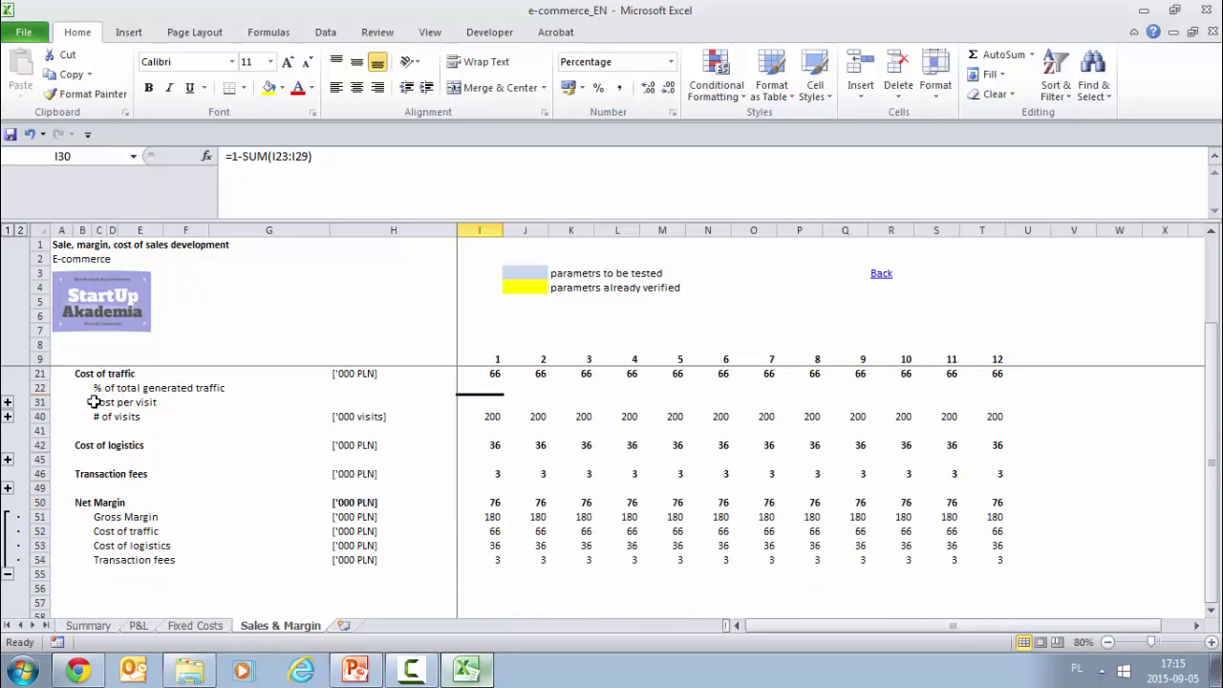
{"action": "left_click", "coordinate": [7, 416]}
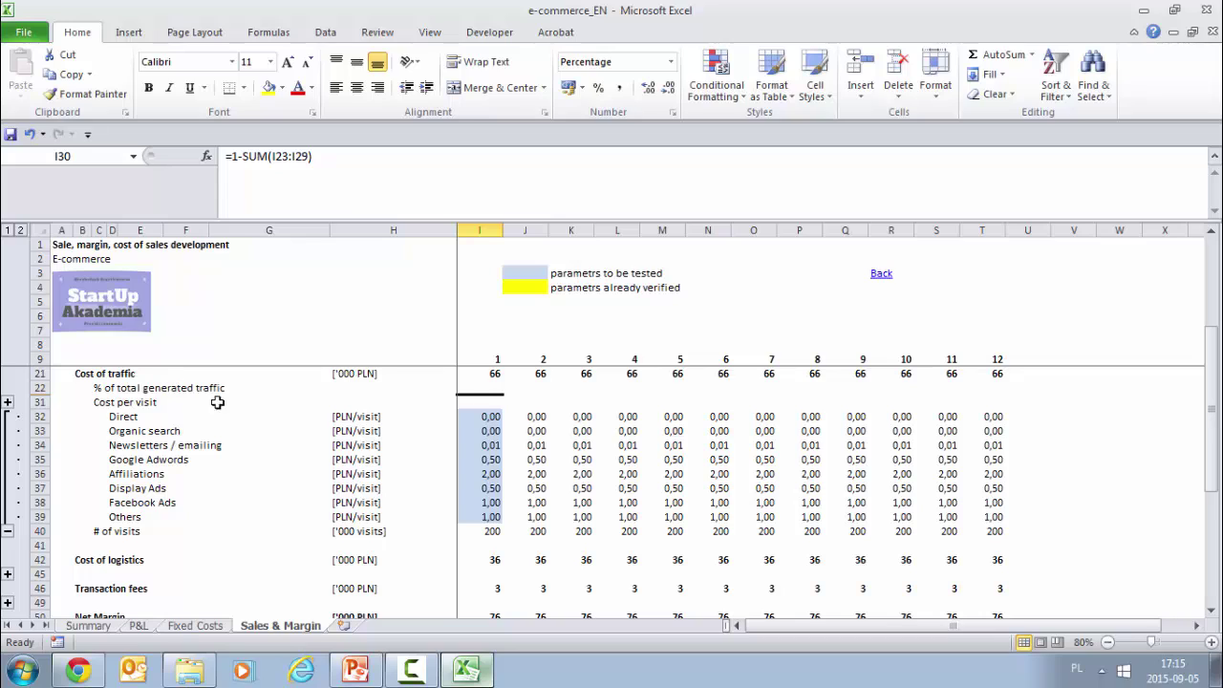
{"action": "left_click", "coordinate": [491, 416]}
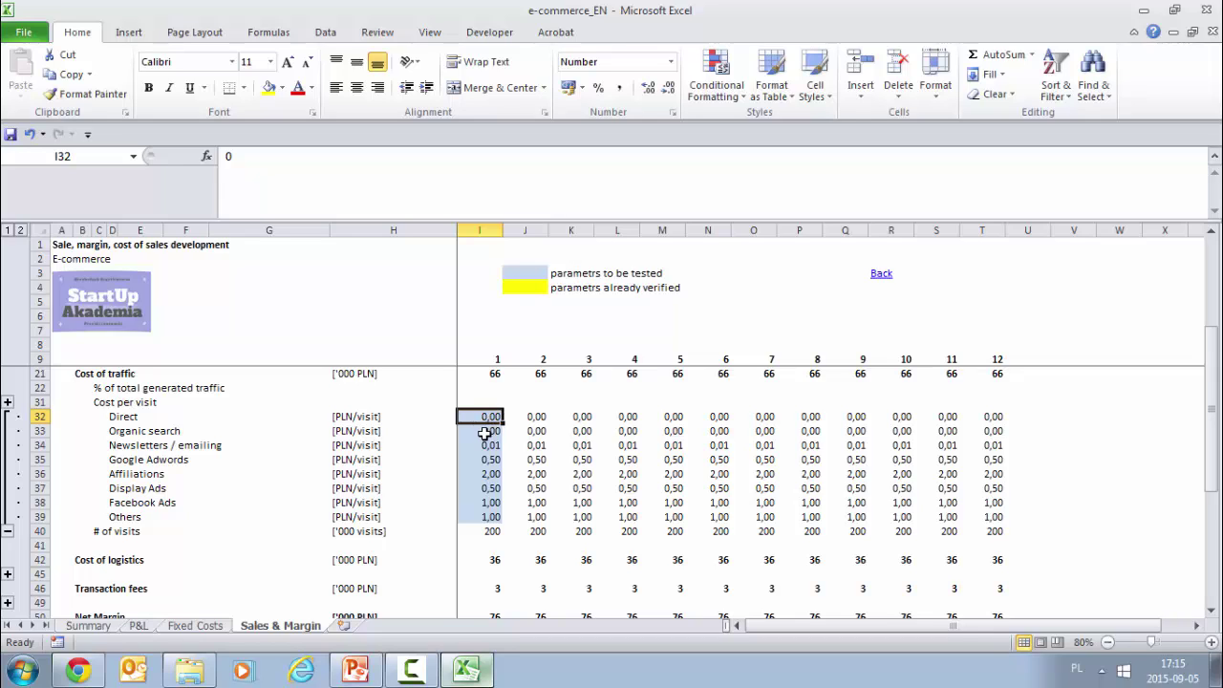
Step: Check cost per visit for Organic search through Others, including Affiliations at 2,00 PLN/visit
{"action": "left_click", "coordinate": [485, 432]}
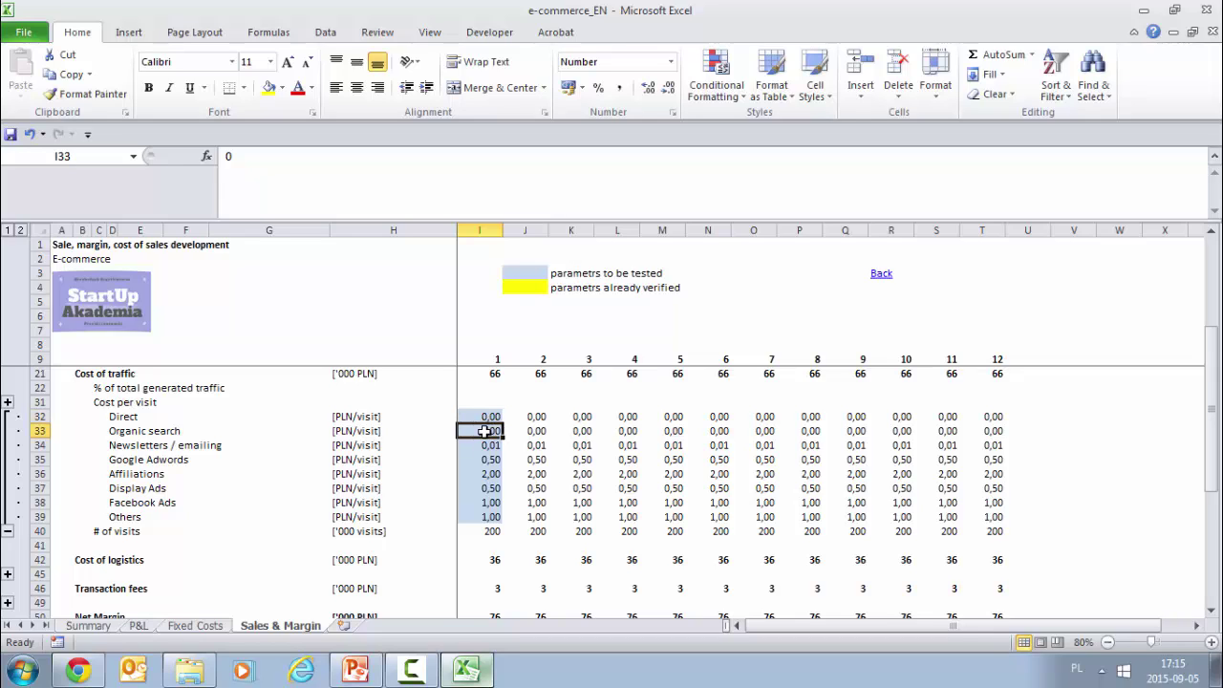
{"action": "left_click", "coordinate": [485, 445]}
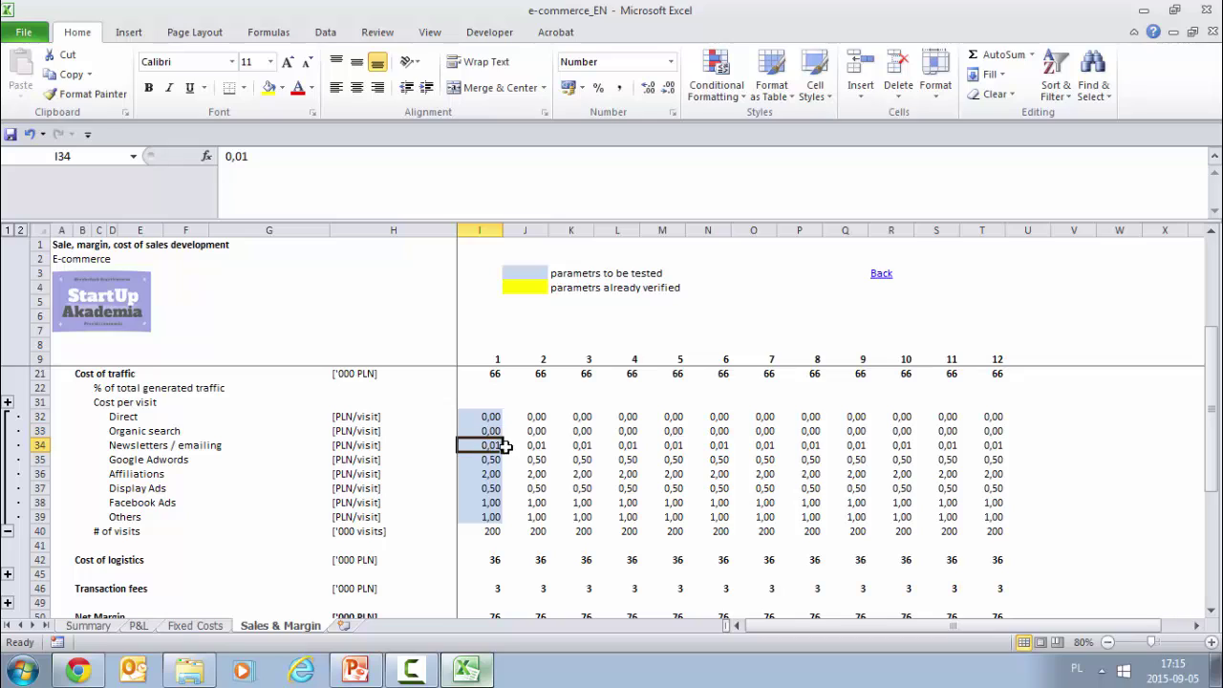
{"action": "left_click", "coordinate": [491, 459]}
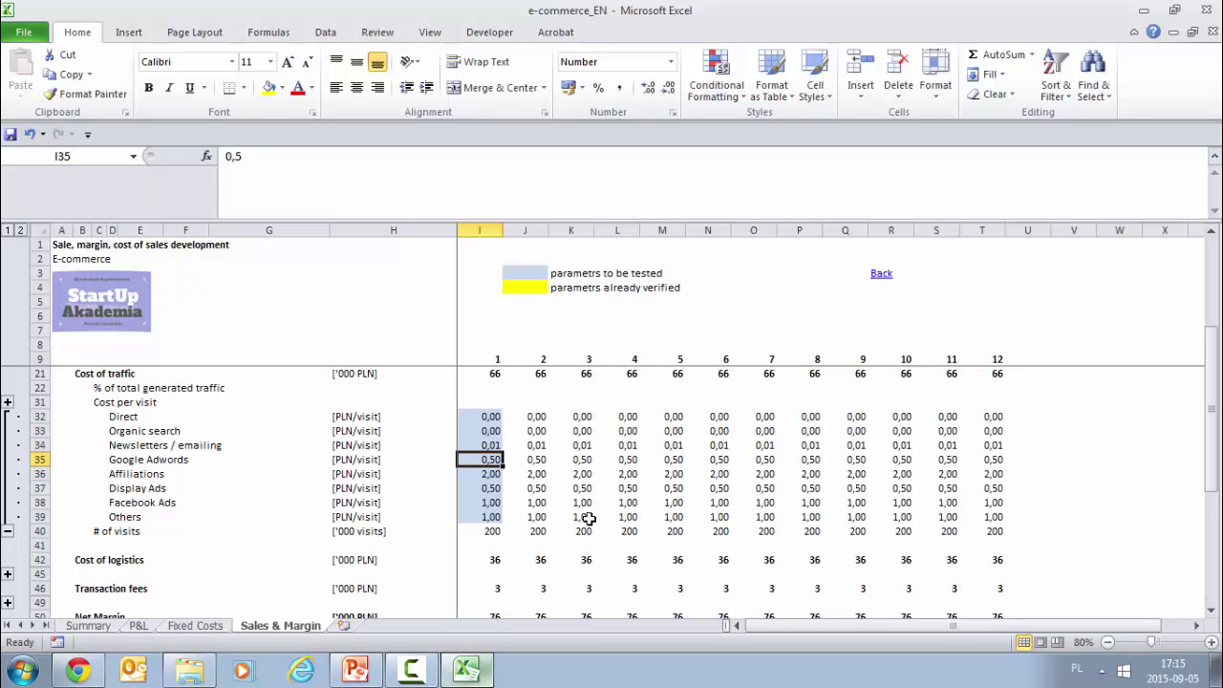
{"action": "left_click", "coordinate": [487, 473]}
{"action": "left_click", "coordinate": [485, 501]}
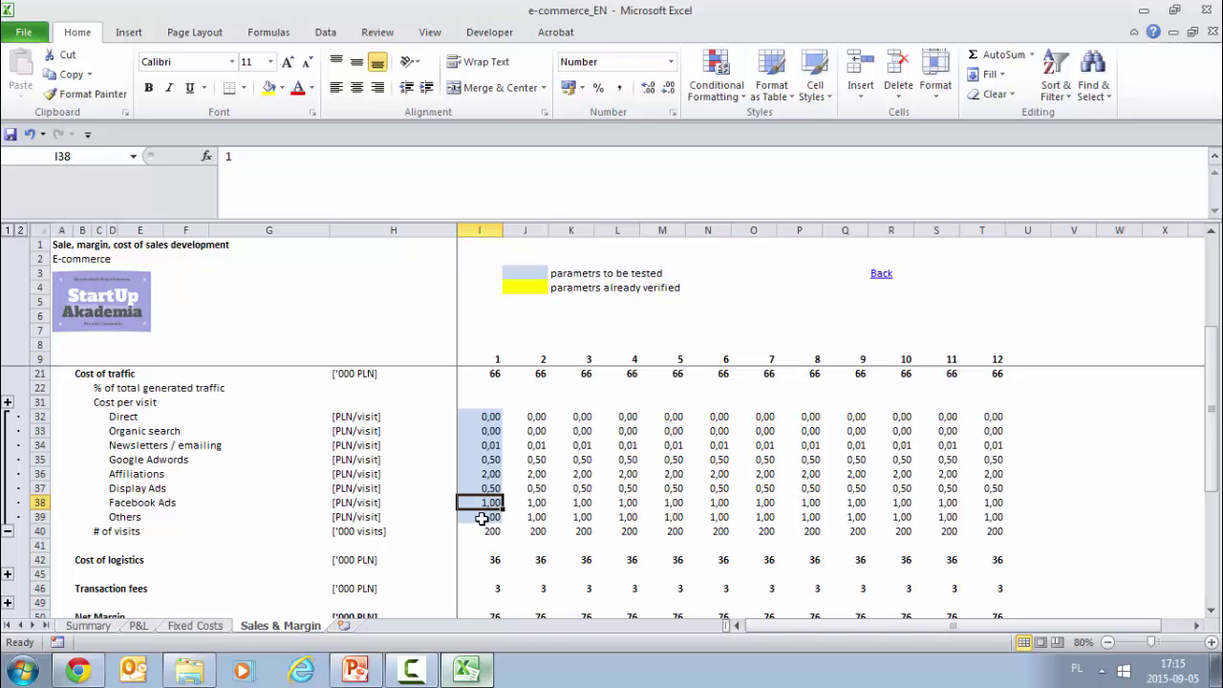
{"action": "left_click", "coordinate": [482, 517]}
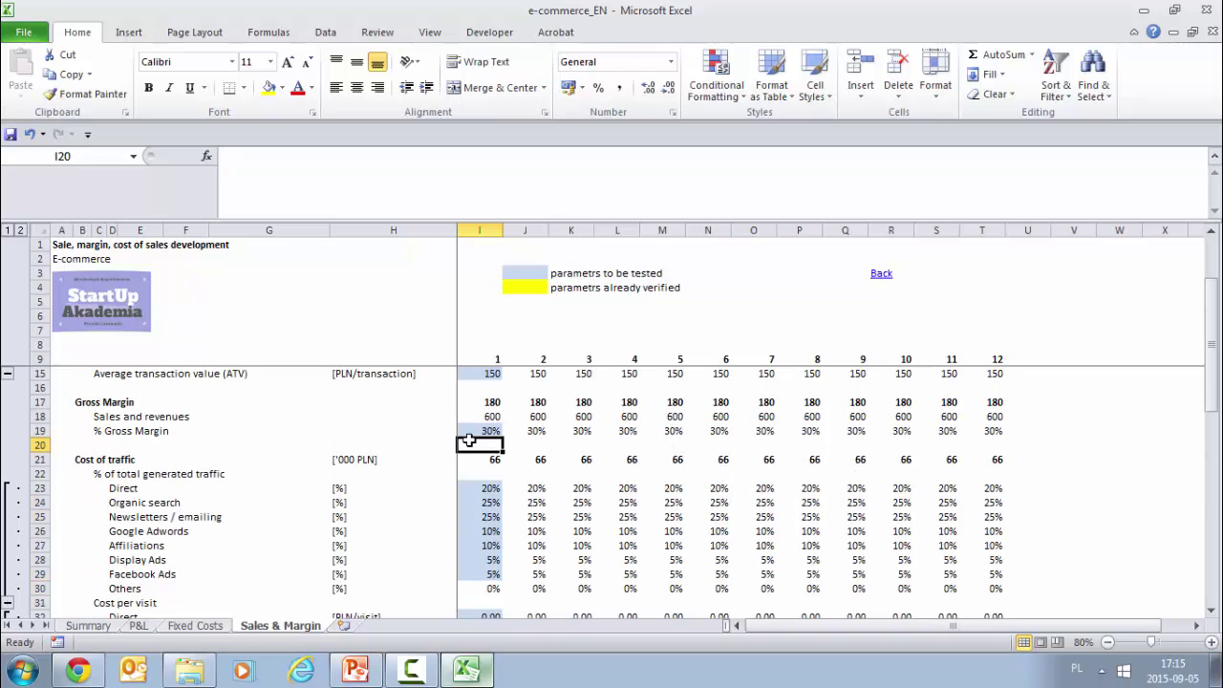
{"action": "scroll", "coordinate": [469, 440], "scroll_direction": "down", "scroll_amount": 1}
{"action": "left_click", "coordinate": [482, 431]}
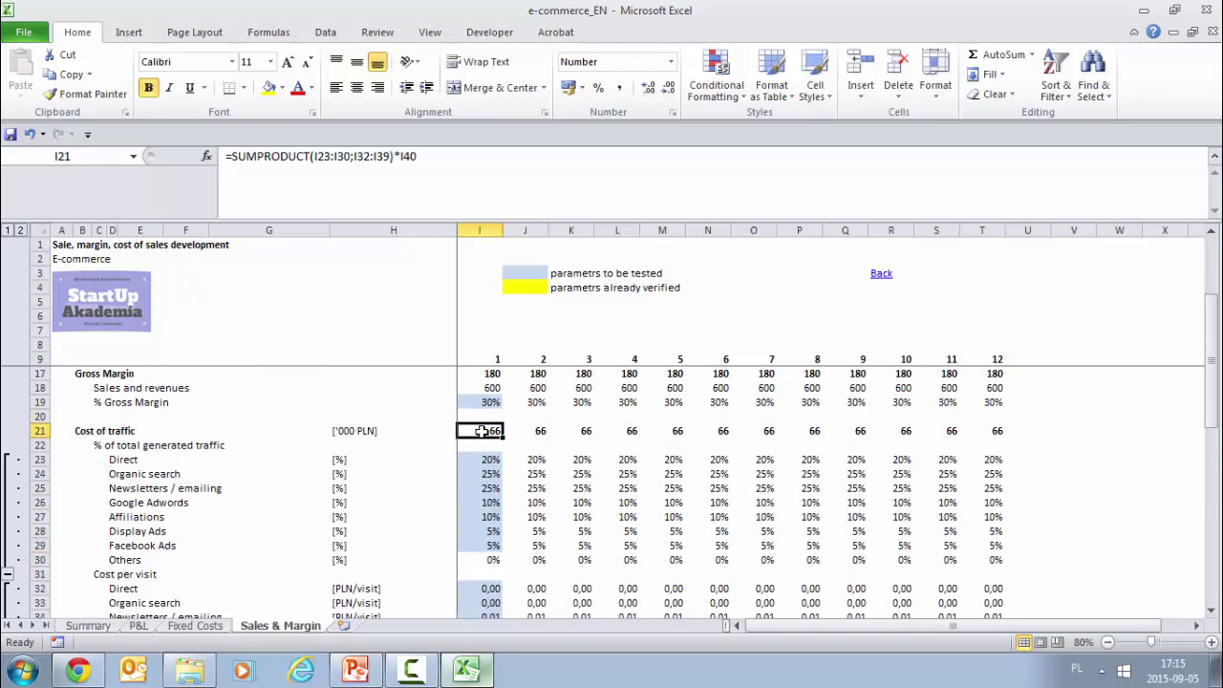
{"action": "double_click", "coordinate": [482, 431]}
{"action": "scroll", "coordinate": [468, 496], "scroll_direction": "down", "scroll_amount": 2}
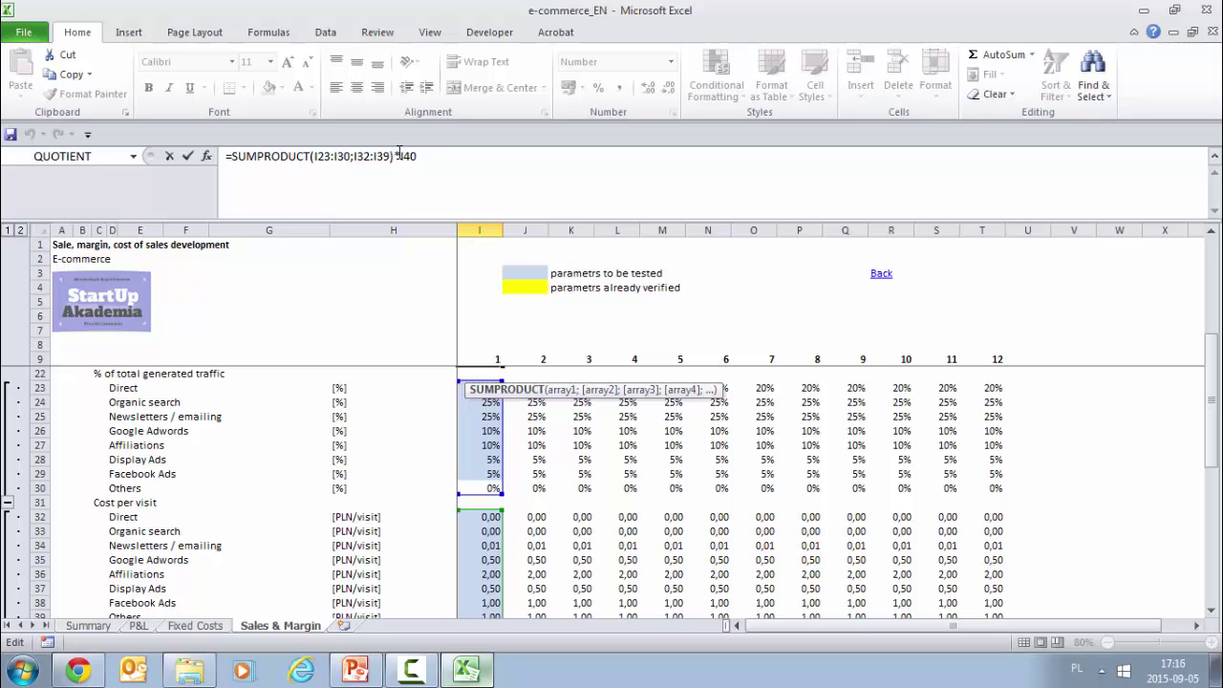
{"action": "key", "text": "Escape"}
{"action": "scroll", "coordinate": [415, 158], "scroll_direction": "down", "scroll_amount": 3}
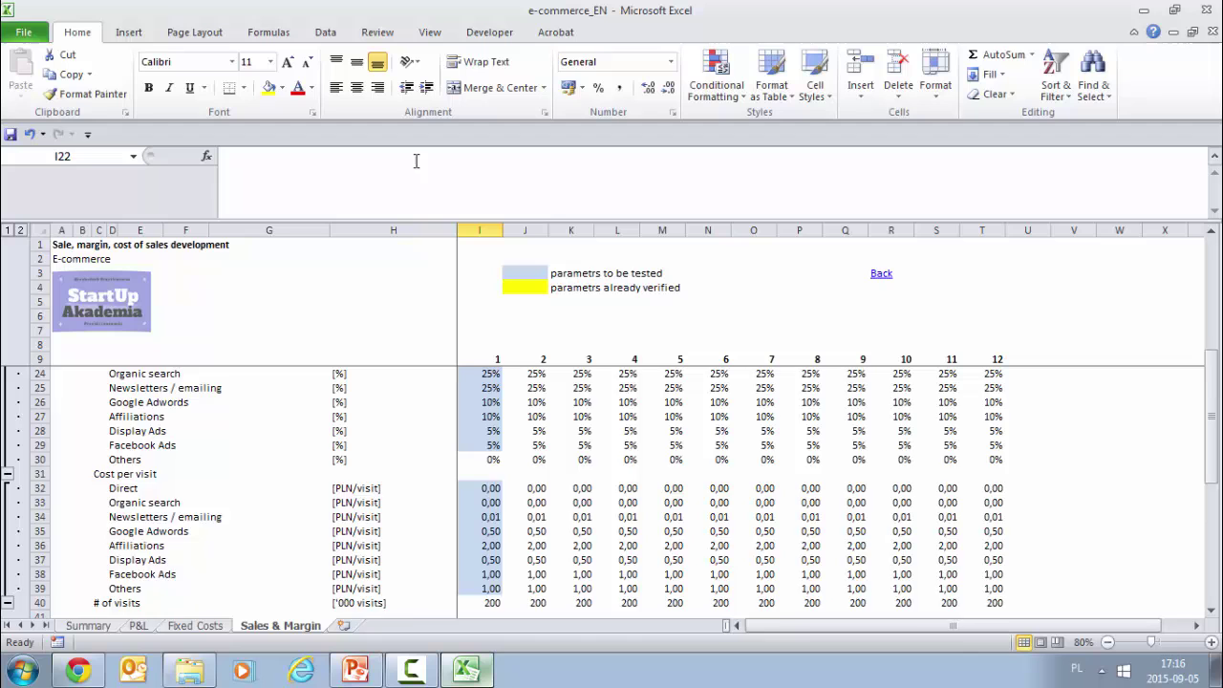
{"action": "left_click", "coordinate": [489, 531]}
{"action": "scroll", "coordinate": [489, 531], "scroll_direction": "up", "scroll_amount": 5}
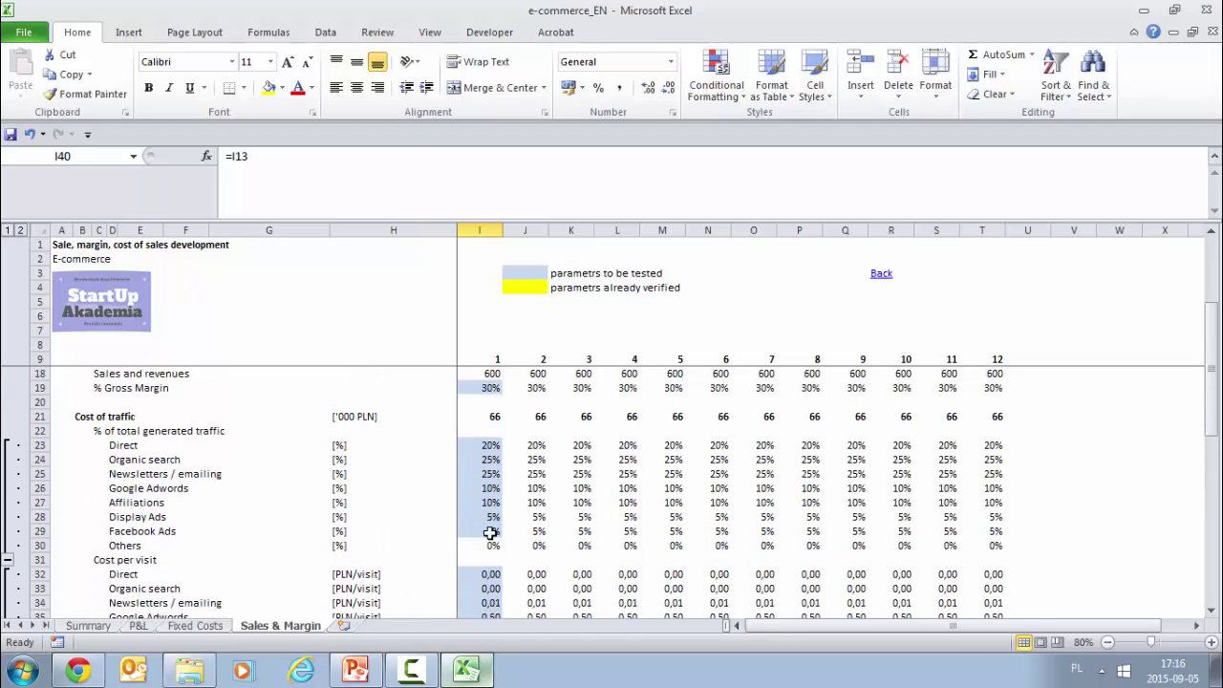
{"action": "scroll", "coordinate": [489, 531], "scroll_direction": "down", "scroll_amount": 5}
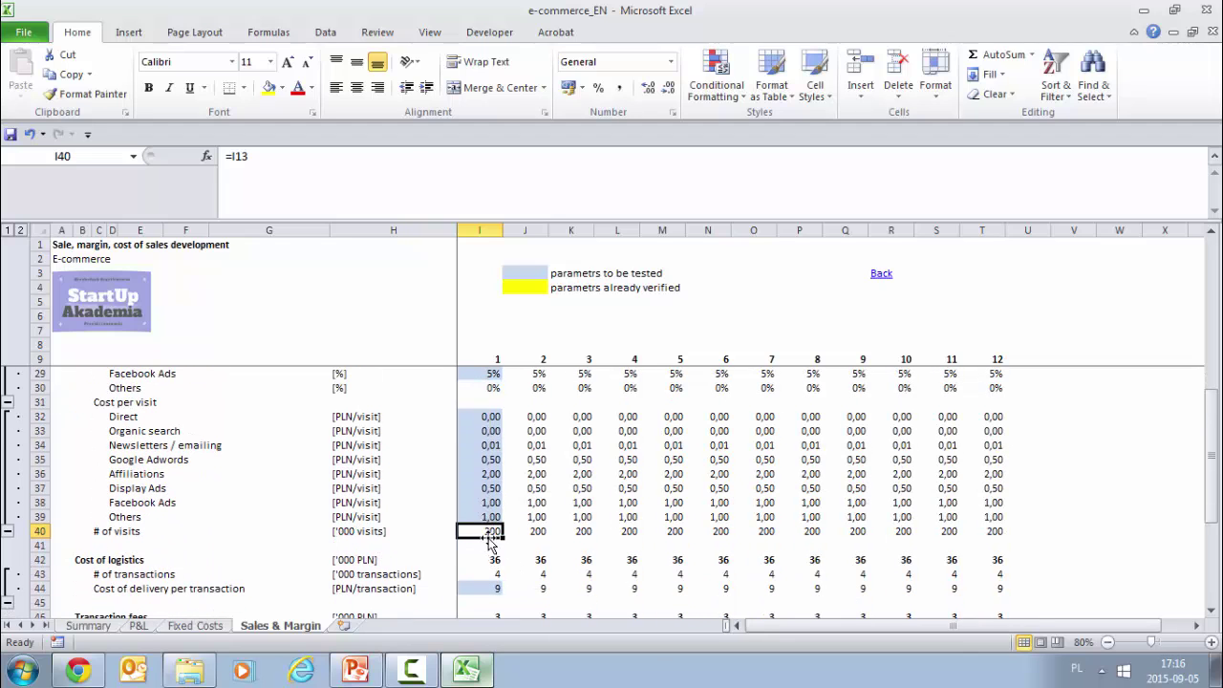
{"action": "scroll", "coordinate": [490, 549], "scroll_direction": "up", "scroll_amount": 4}
Step: Select the month 1 Cost of traffic total and collapse all groups to section totals
{"action": "scroll", "coordinate": [490, 543], "scroll_direction": "up", "scroll_amount": 1}
{"action": "left_click", "coordinate": [494, 460]}
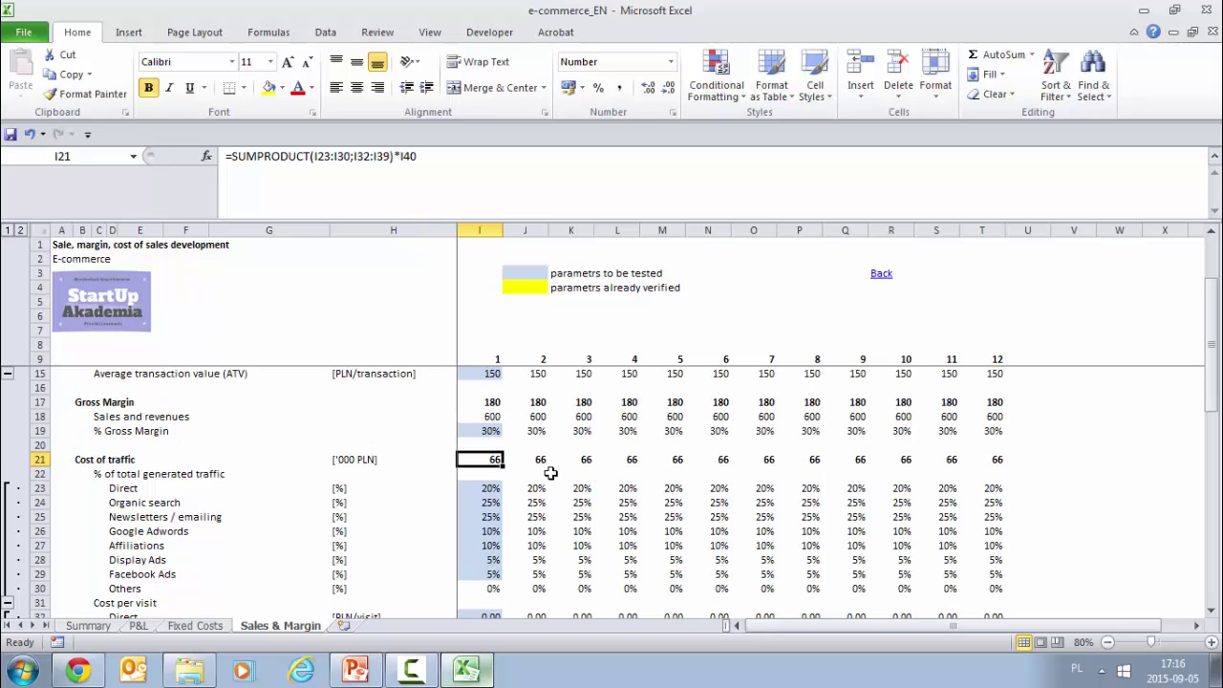
{"action": "left_click", "coordinate": [7, 230]}
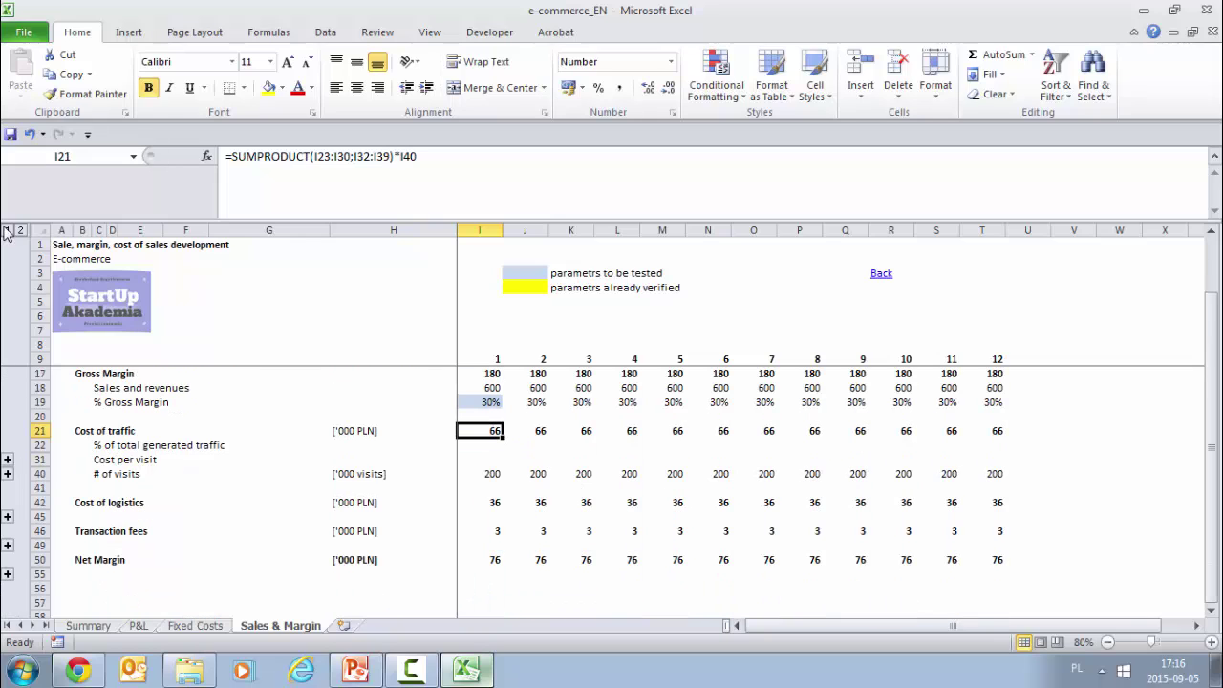
Step: Expand Cost of logistics, check transactions and delivery cost per transaction, then collapse it
{"action": "left_click", "coordinate": [8, 518]}
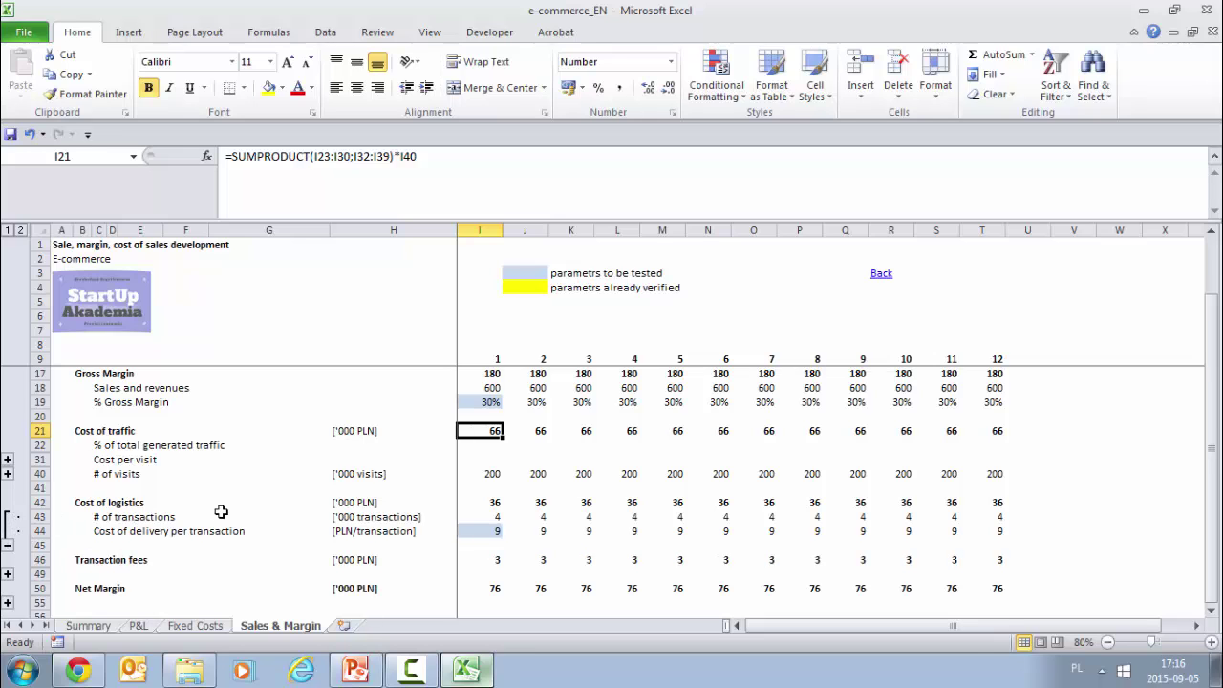
{"action": "left_click", "coordinate": [500, 516]}
{"action": "scroll", "coordinate": [500, 517], "scroll_direction": "up", "scroll_amount": 2}
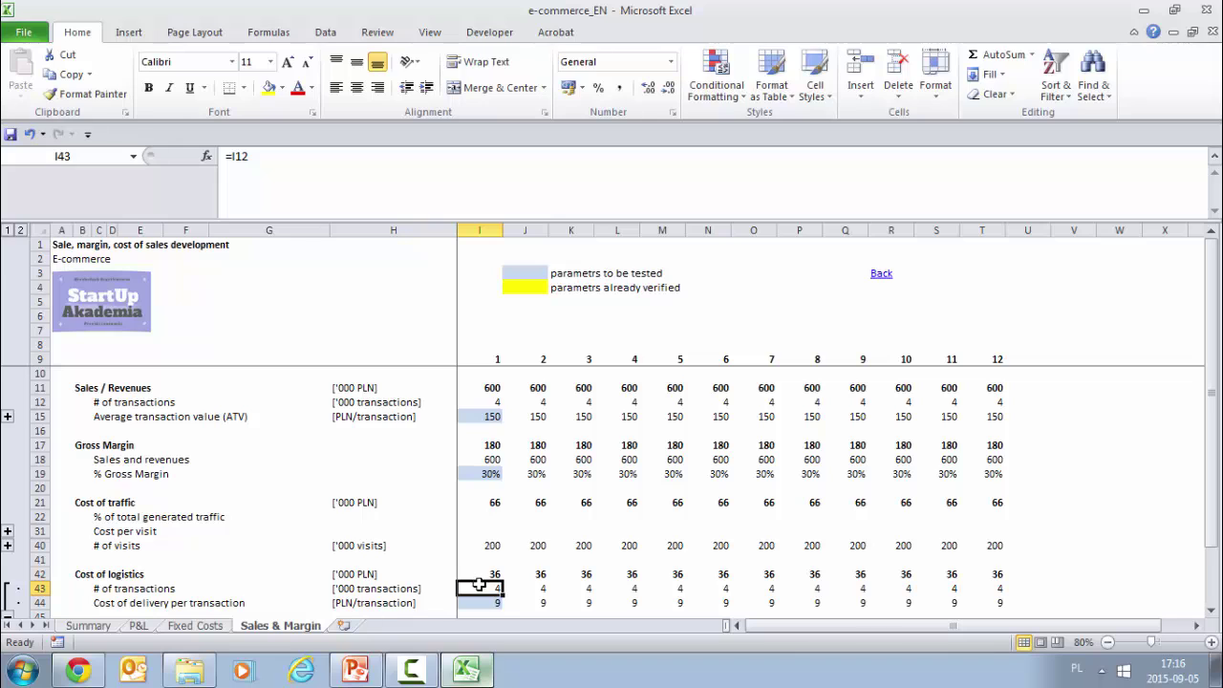
{"action": "left_click", "coordinate": [473, 601]}
{"action": "scroll", "coordinate": [469, 582], "scroll_direction": "down", "scroll_amount": 1}
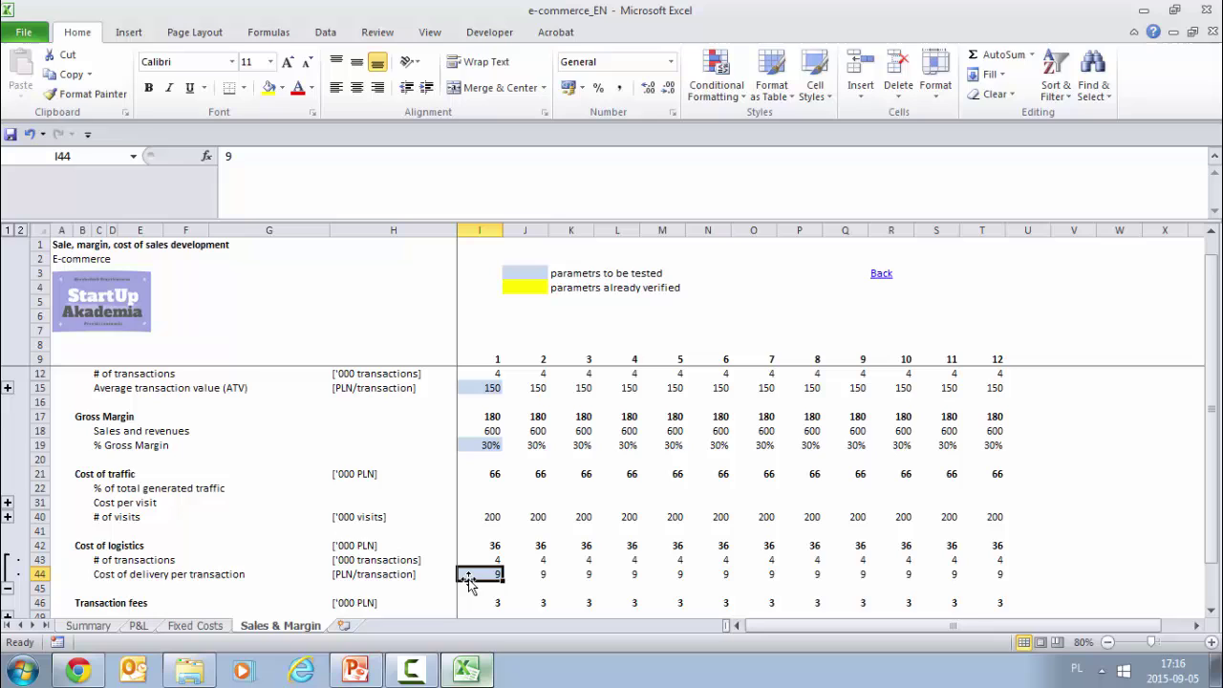
{"action": "left_click", "coordinate": [8, 587]}
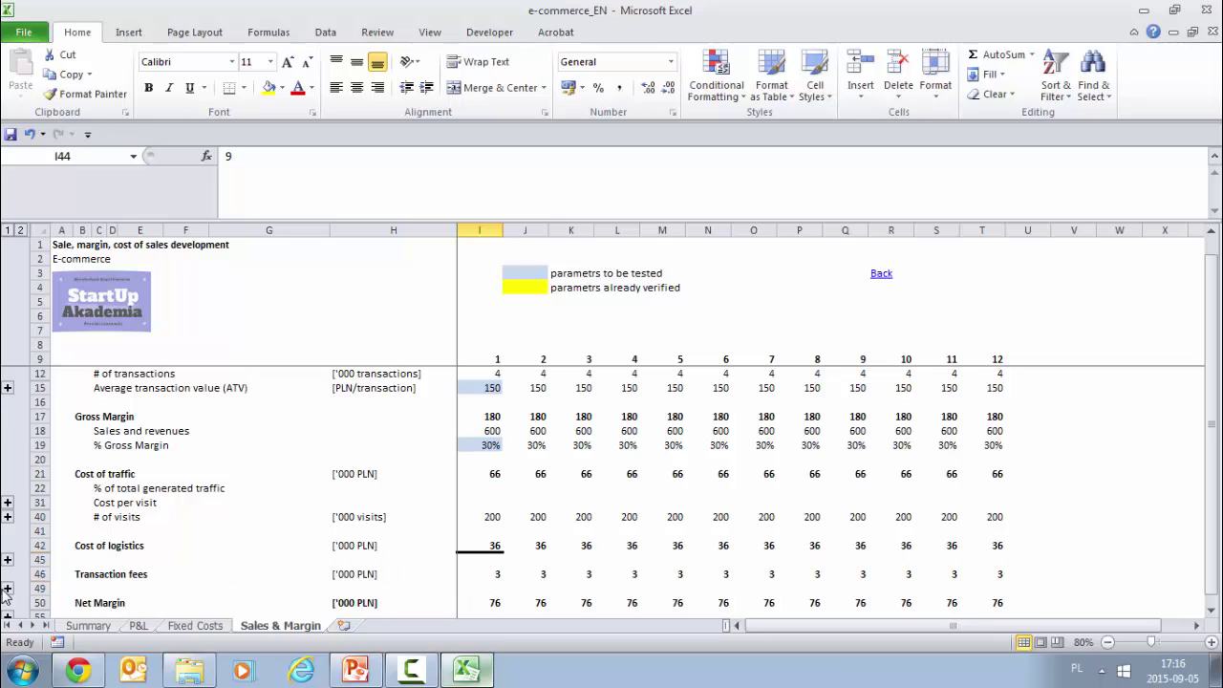
Step: Expand Transaction fees, check the month 1 Sales and fee percentage, then collapse it
{"action": "left_click", "coordinate": [8, 587]}
{"action": "scroll", "coordinate": [185, 565], "scroll_direction": "down", "scroll_amount": 2}
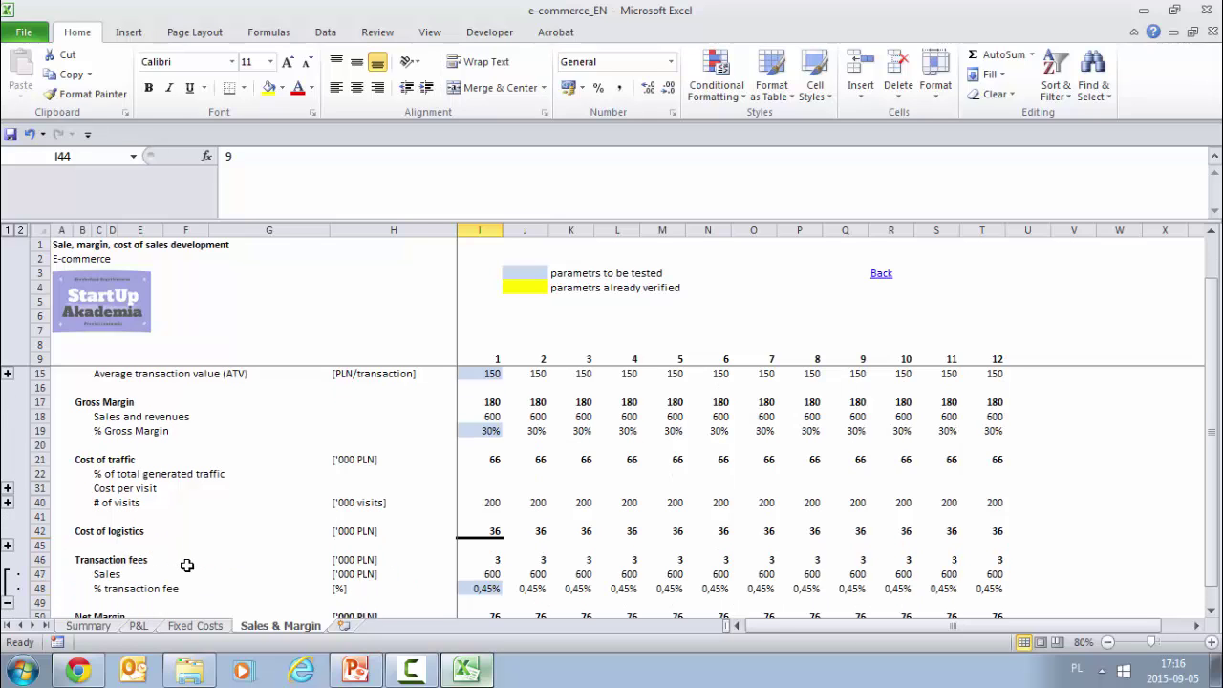
{"action": "left_click", "coordinate": [487, 532]}
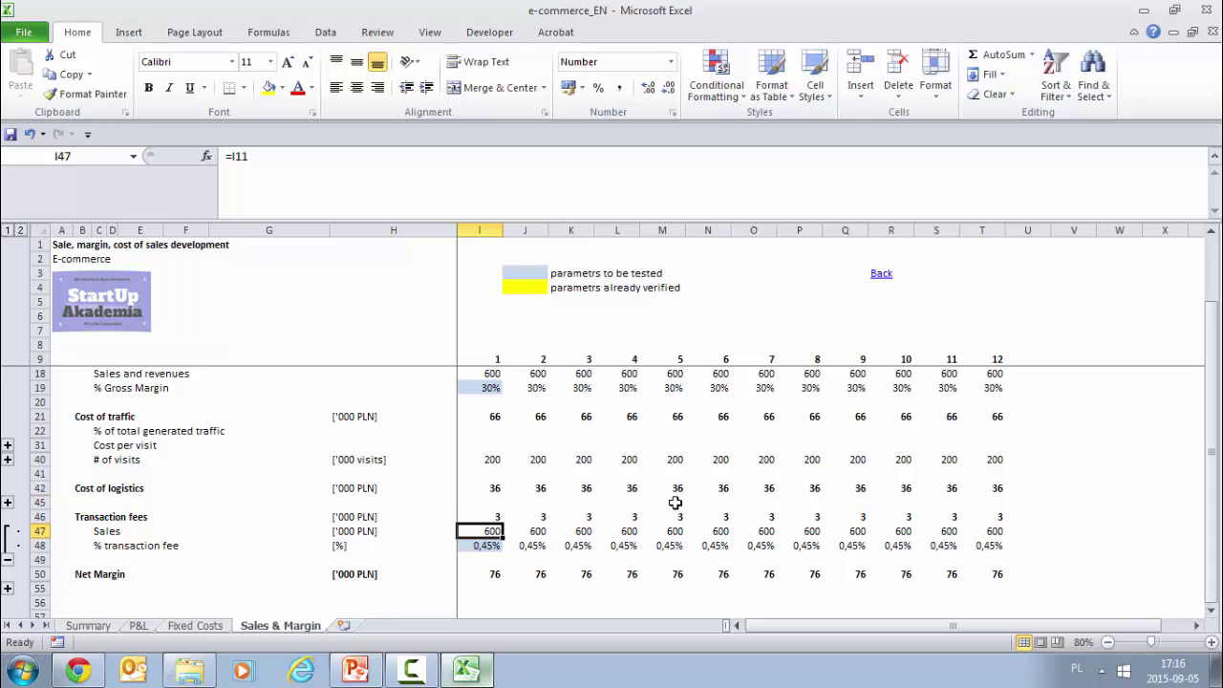
{"action": "left_click", "coordinate": [479, 545]}
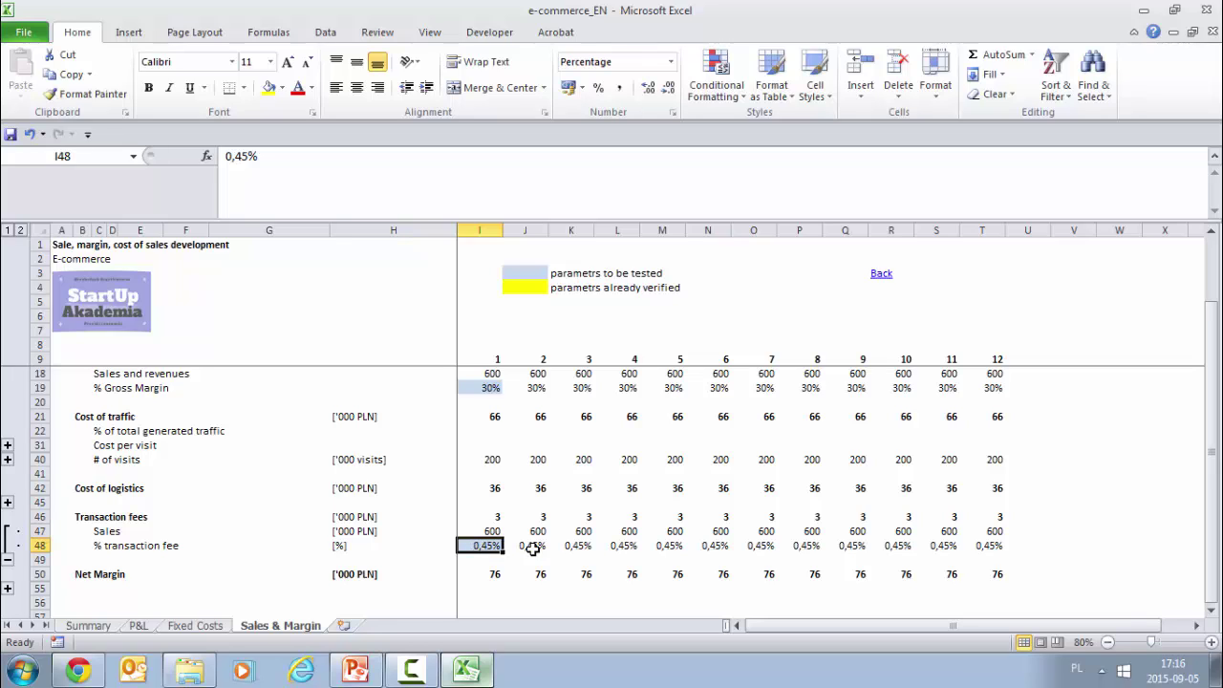
{"action": "left_click", "coordinate": [8, 561]}
Step: Expand the Net Margin breakdown and check that I50 is =I51-I52-I53-I54, giving 76
{"action": "left_click", "coordinate": [7, 560]}
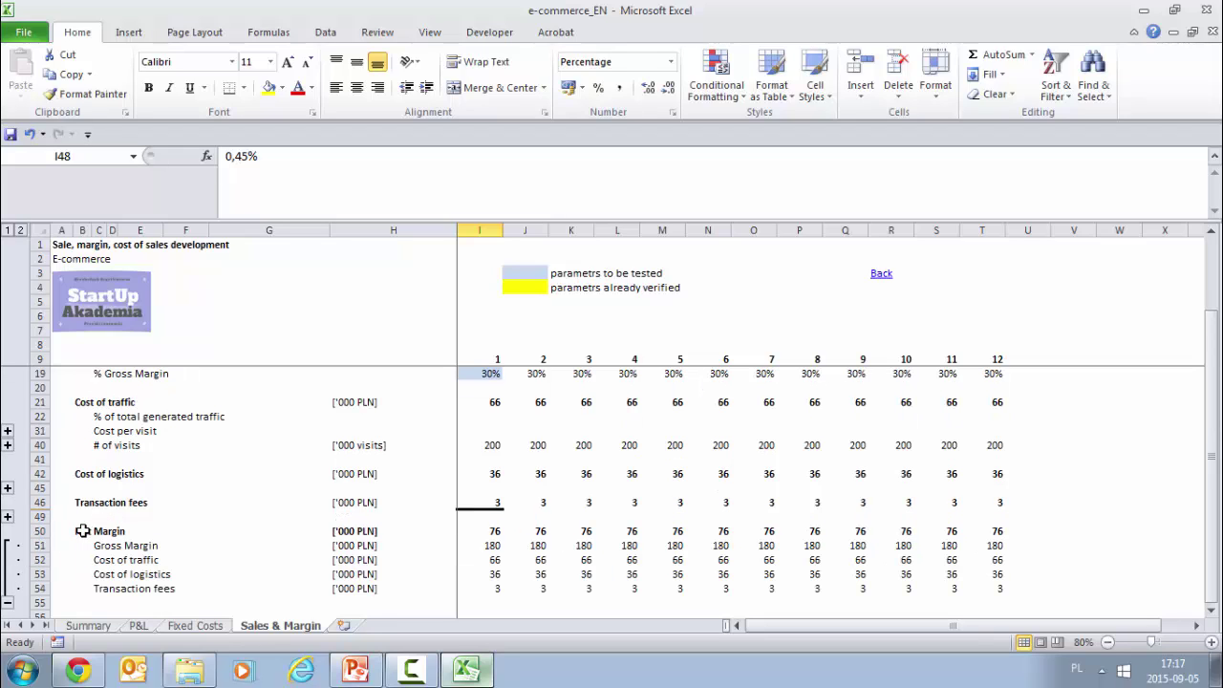
{"action": "scroll", "coordinate": [450, 504], "scroll_direction": "up", "scroll_amount": 3}
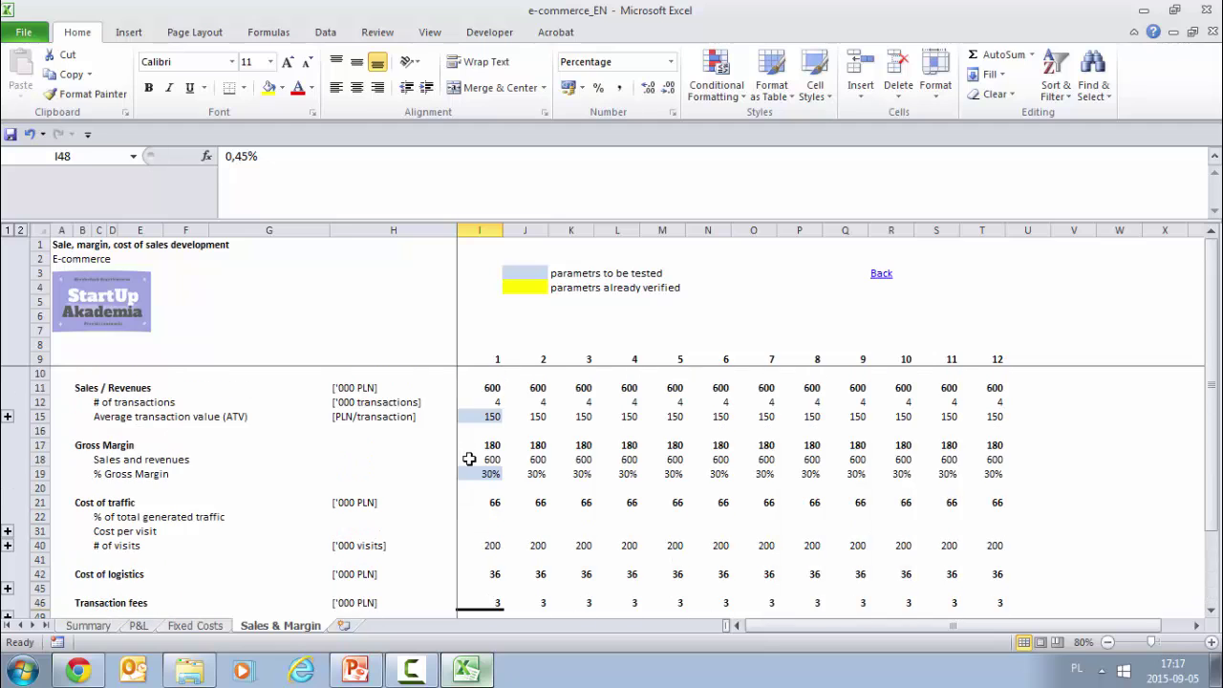
{"action": "scroll", "coordinate": [467, 454], "scroll_direction": "down", "scroll_amount": 3}
{"action": "scroll", "coordinate": [491, 461], "scroll_direction": "up", "scroll_amount": 3}
{"action": "scroll", "coordinate": [494, 551], "scroll_direction": "down", "scroll_amount": 3}
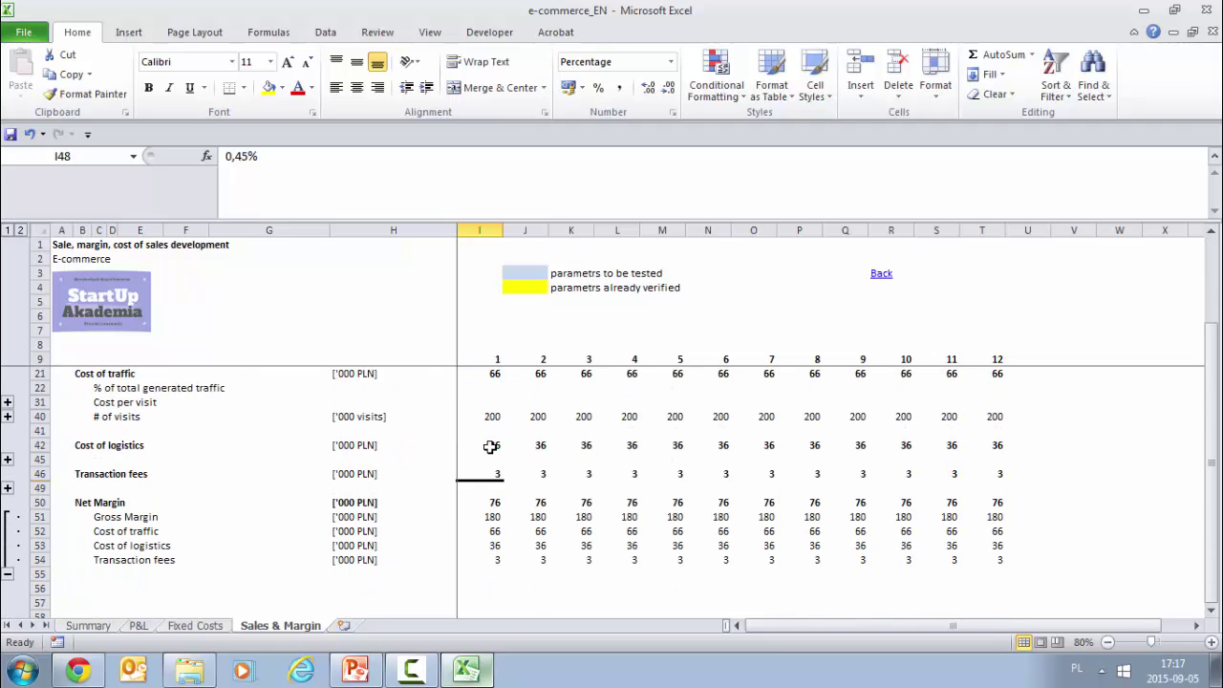
{"action": "left_click", "coordinate": [489, 502]}
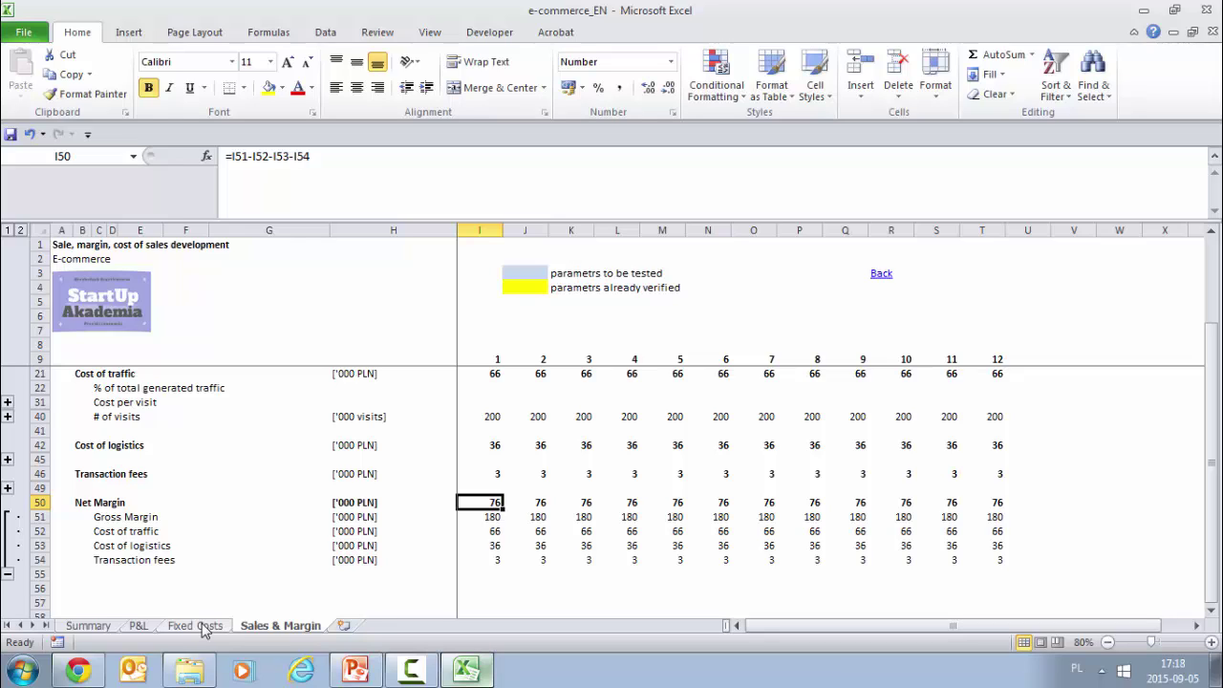
Step: Switch to Fixed Costs and review the Salaries, Materials, Maintenance, and Depreciation cost lines
{"action": "left_click", "coordinate": [220, 630]}
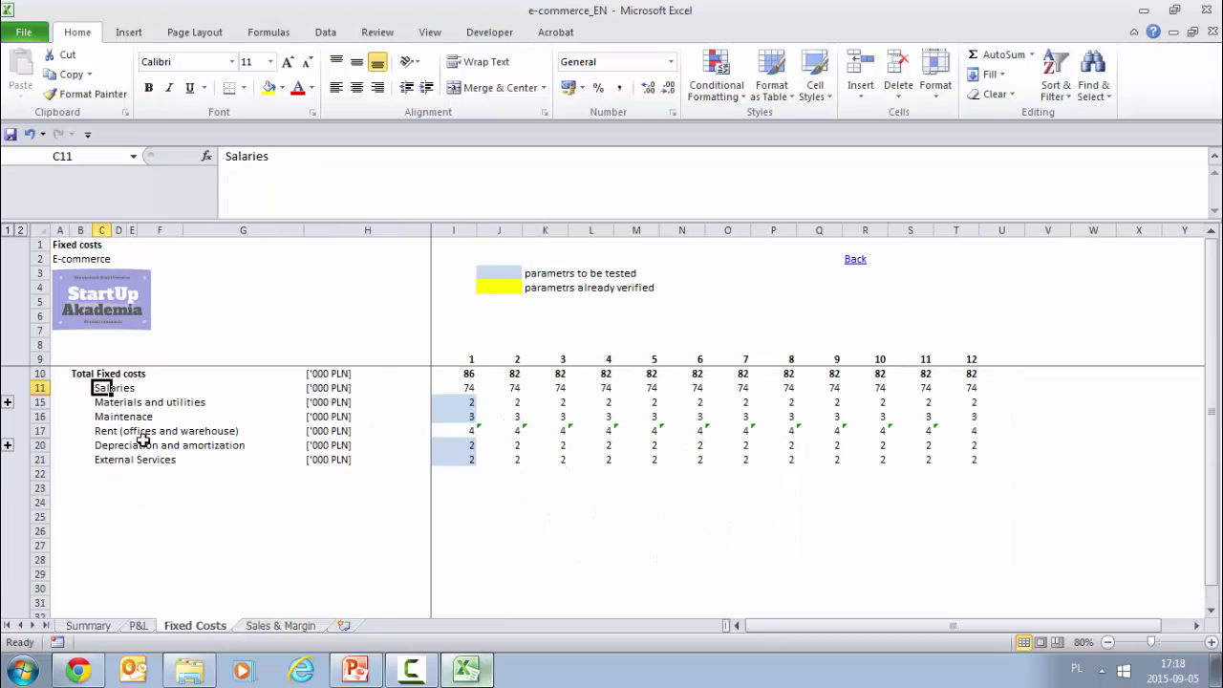
{"action": "left_click", "coordinate": [118, 416]}
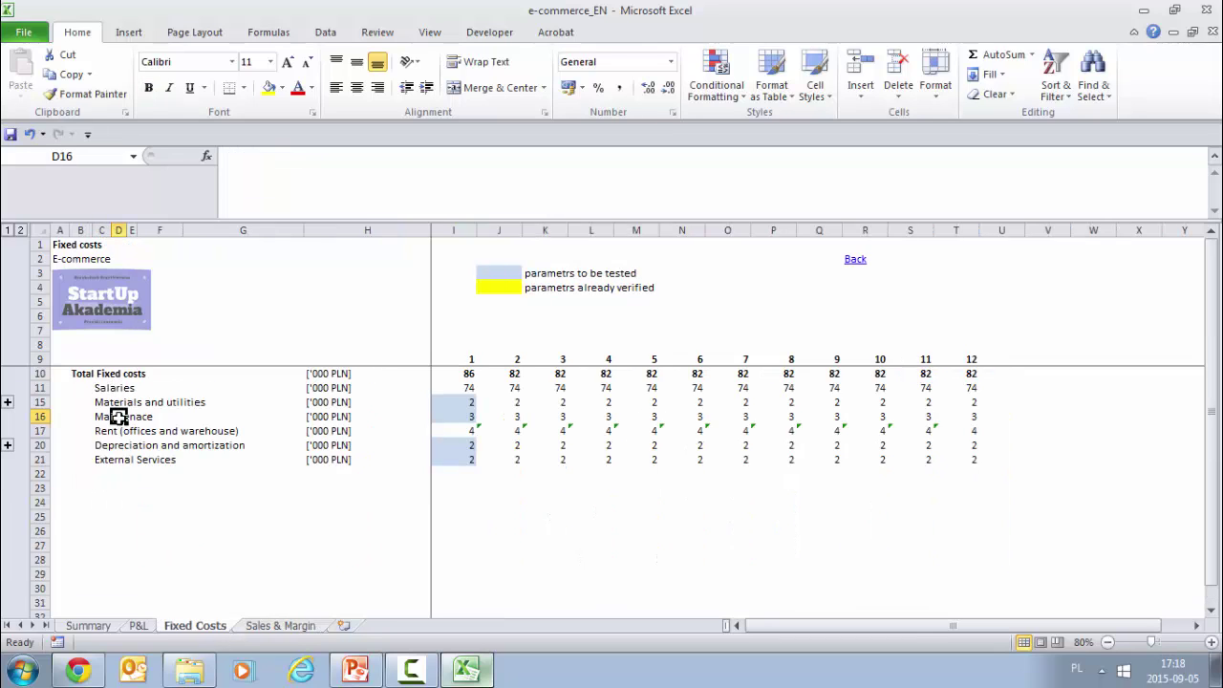
{"action": "left_click", "coordinate": [99, 388]}
{"action": "left_click", "coordinate": [101, 402]}
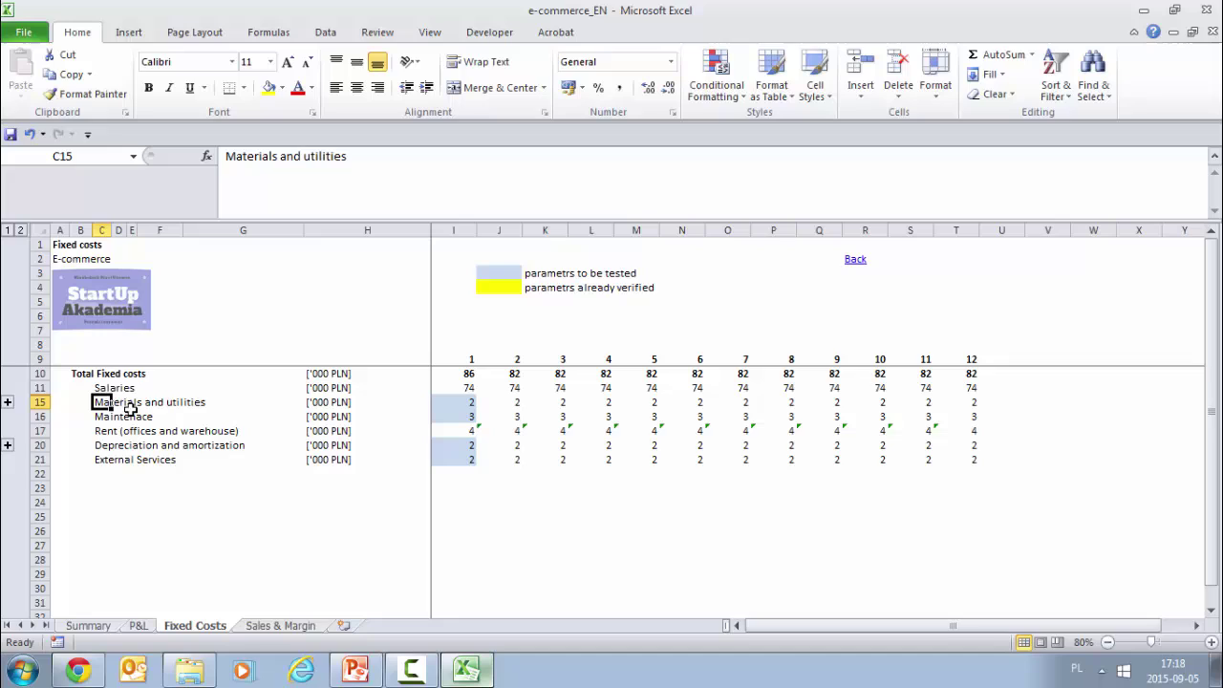
{"action": "left_click", "coordinate": [101, 417]}
{"action": "left_click", "coordinate": [101, 446]}
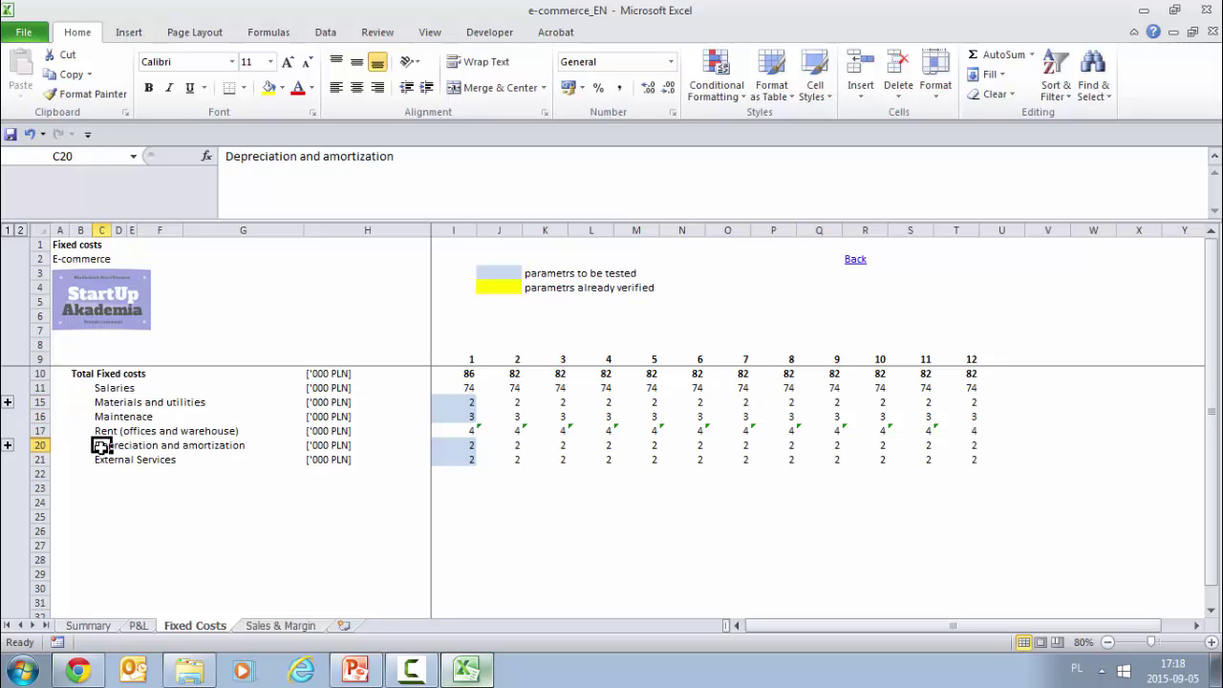
{"action": "left_click", "coordinate": [101, 488]}
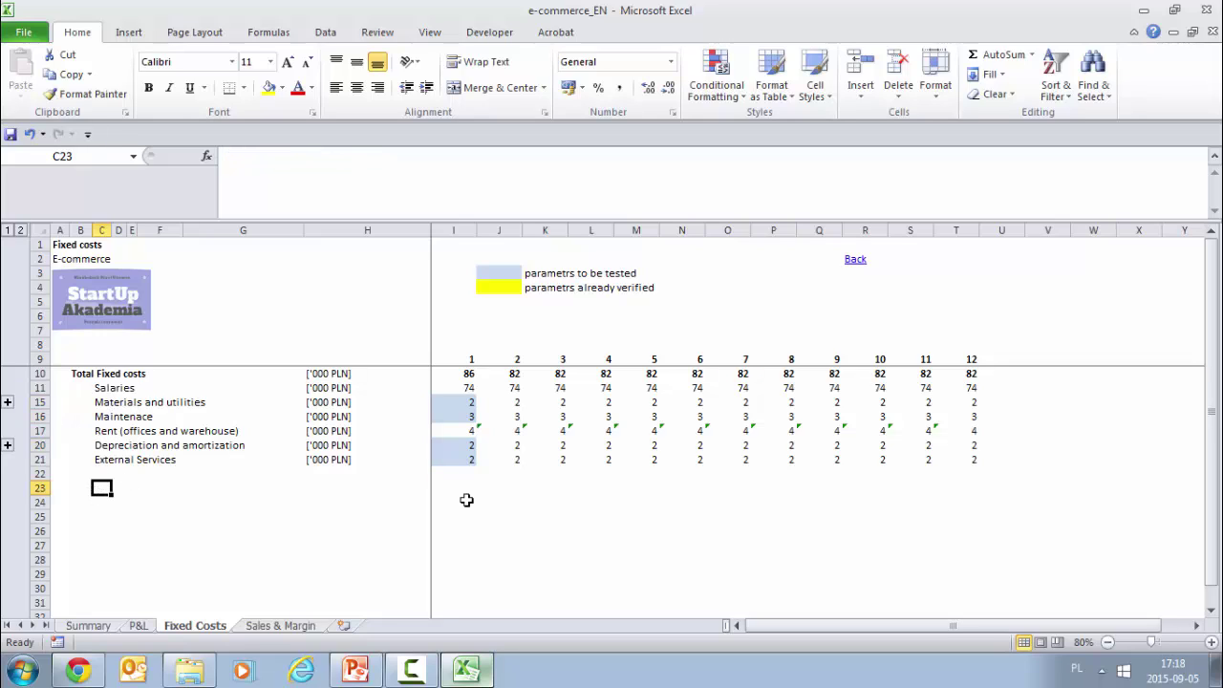
Step: Expand the Salaries and Rent breakdowns and check the month 1 count of 3 FTE
{"action": "key", "text": "alt+a"}
{"action": "key", "text": "j"}
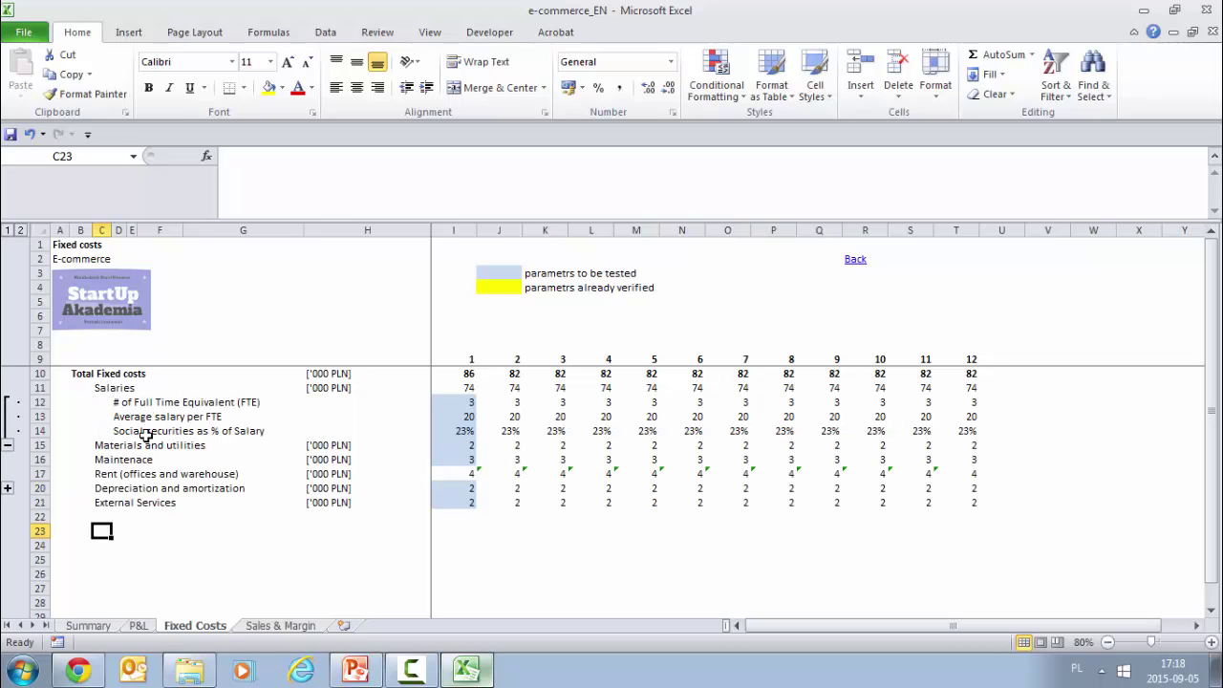
{"action": "left_click", "coordinate": [7, 488]}
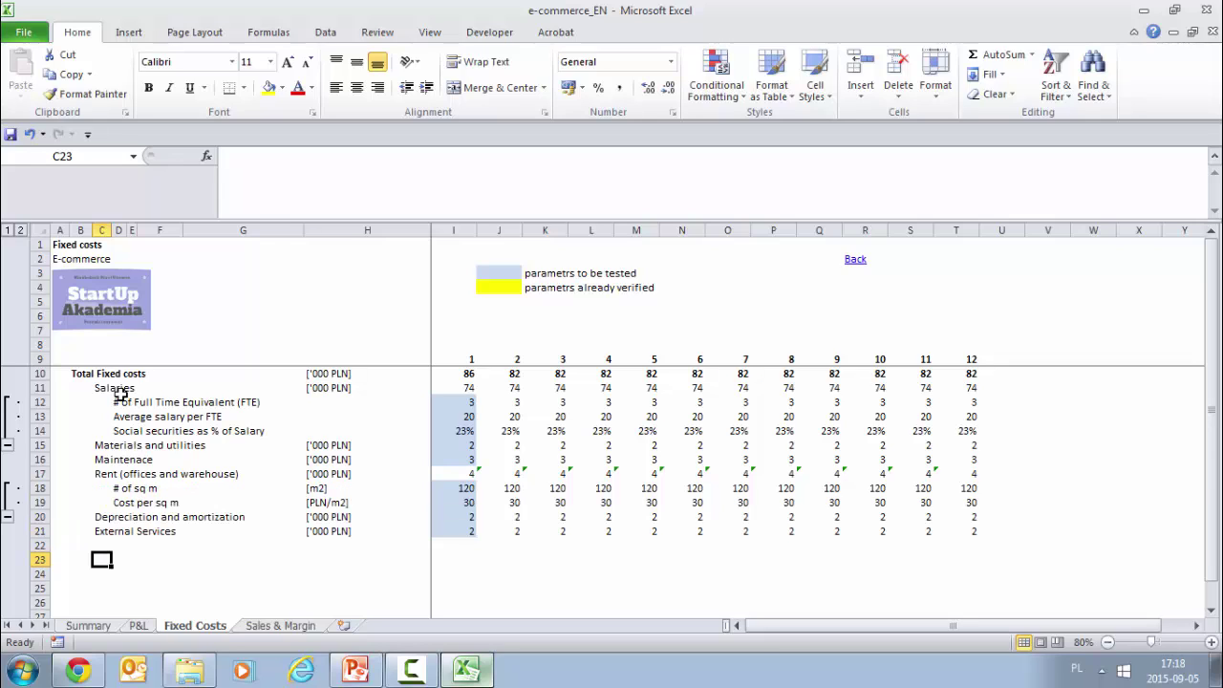
{"action": "left_click", "coordinate": [118, 389]}
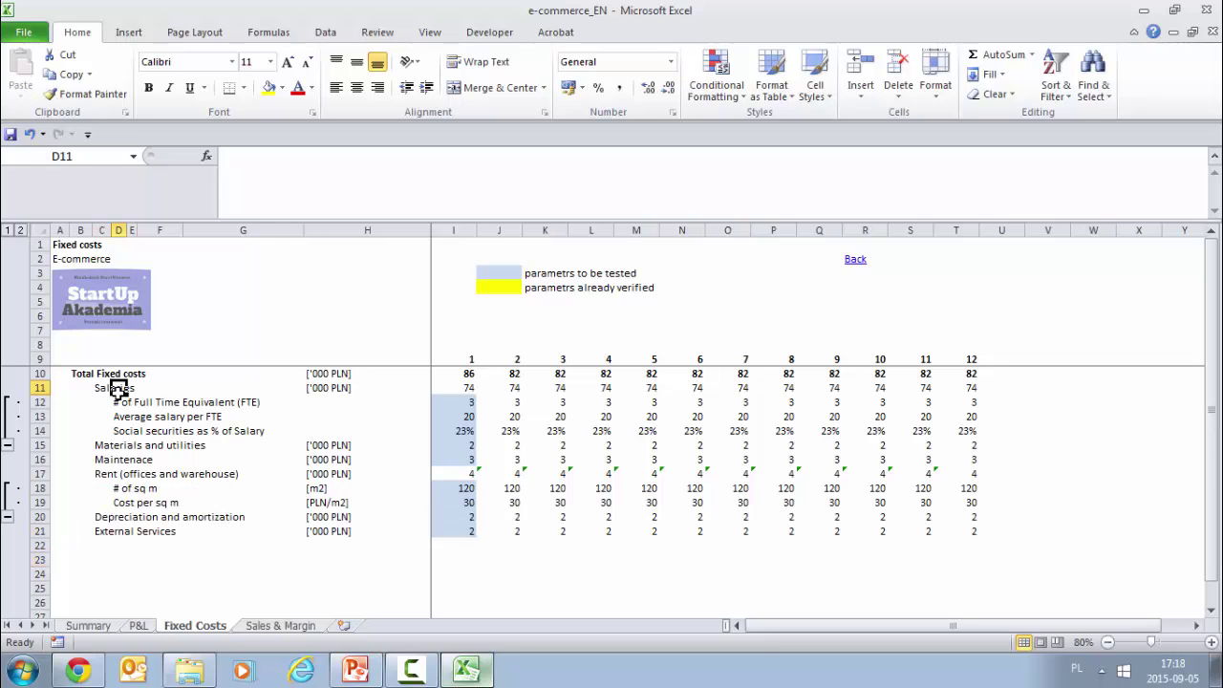
{"action": "left_click", "coordinate": [466, 402]}
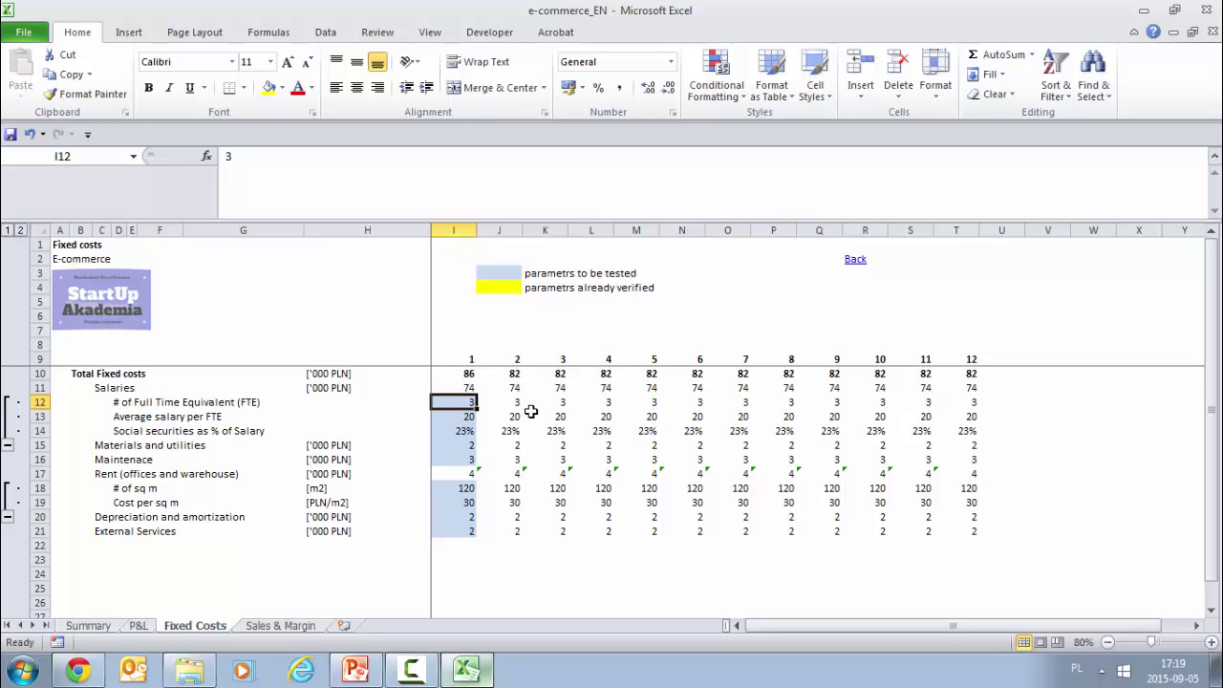
{"action": "left_click", "coordinate": [468, 388]}
{"action": "double_click", "coordinate": [468, 388]}
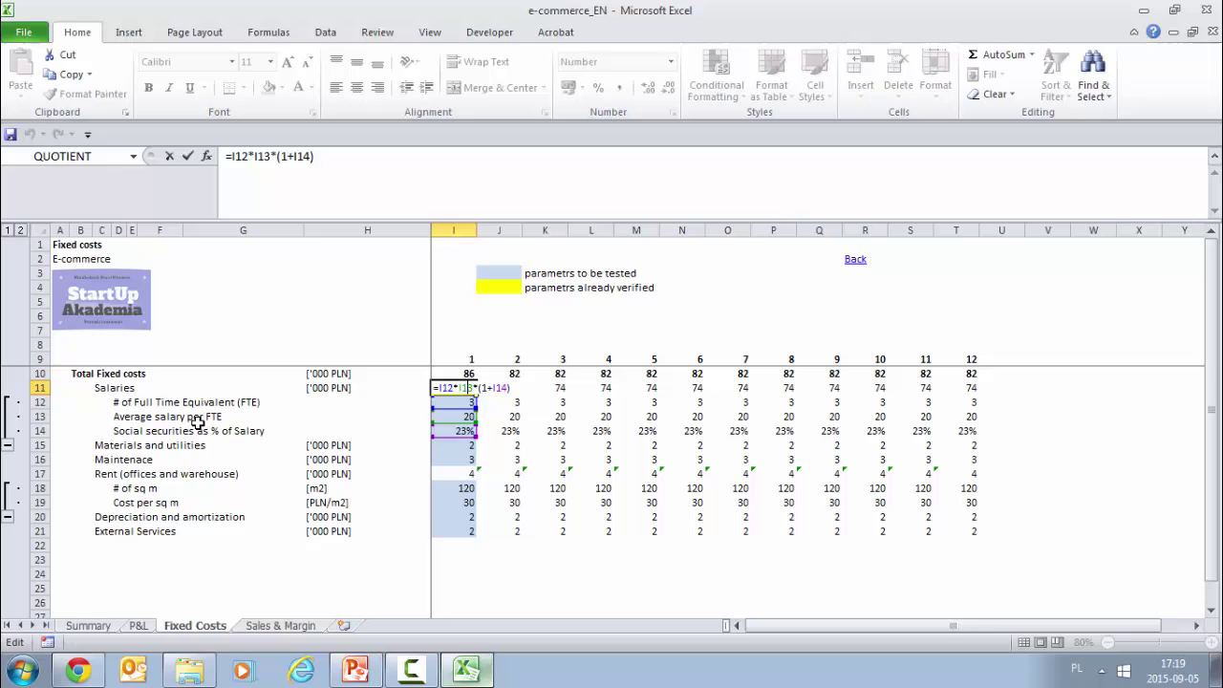
{"action": "key", "text": "Return"}
{"action": "key", "text": "Down"}
{"action": "key", "text": "Down"}
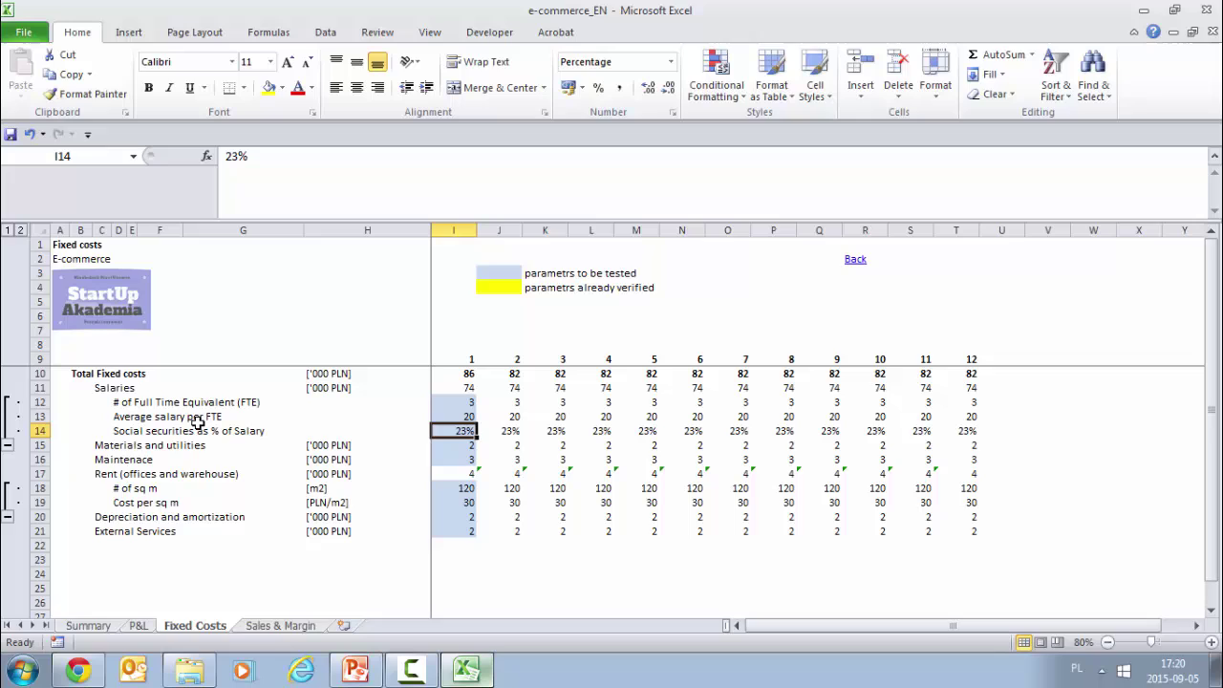
{"action": "left_click", "coordinate": [459, 476]}
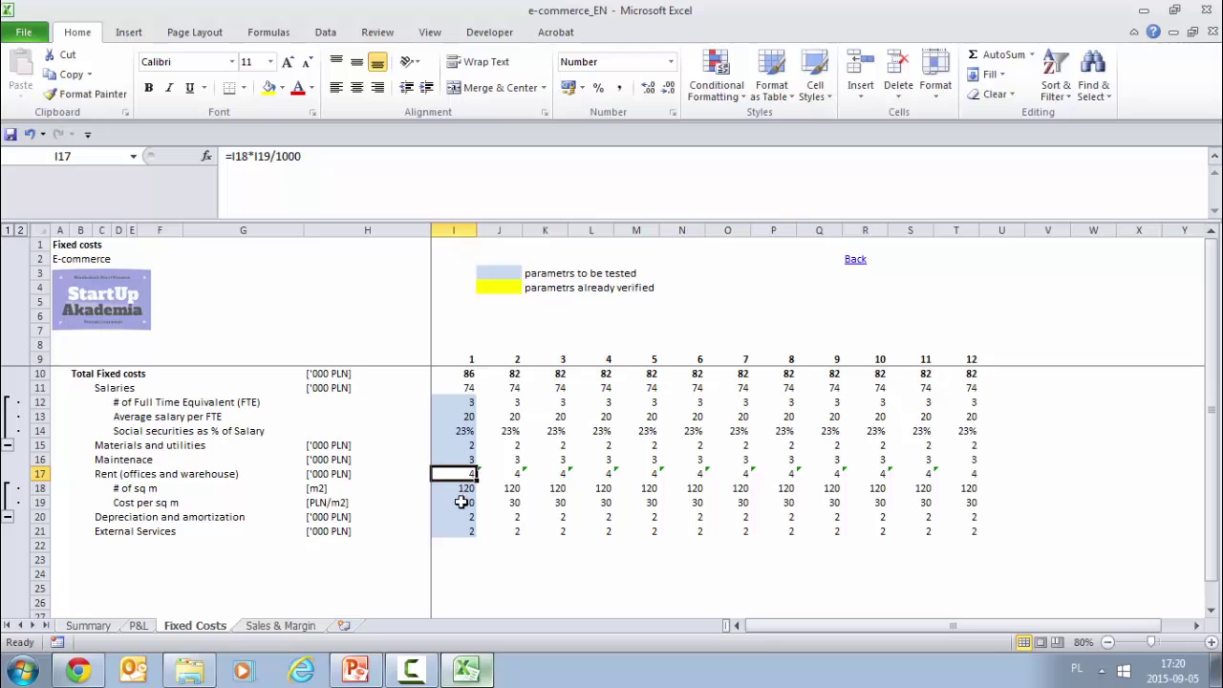
{"action": "left_click", "coordinate": [460, 502]}
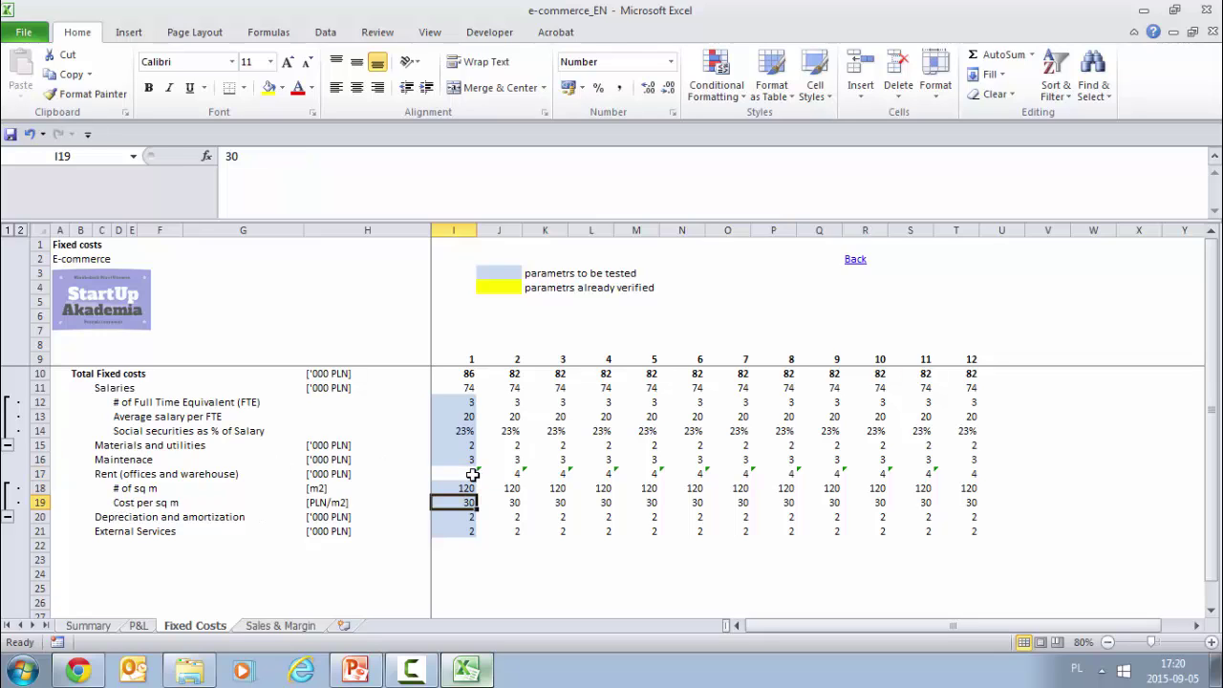
{"action": "double_click", "coordinate": [472, 475]}
{"action": "key", "text": "Return"}
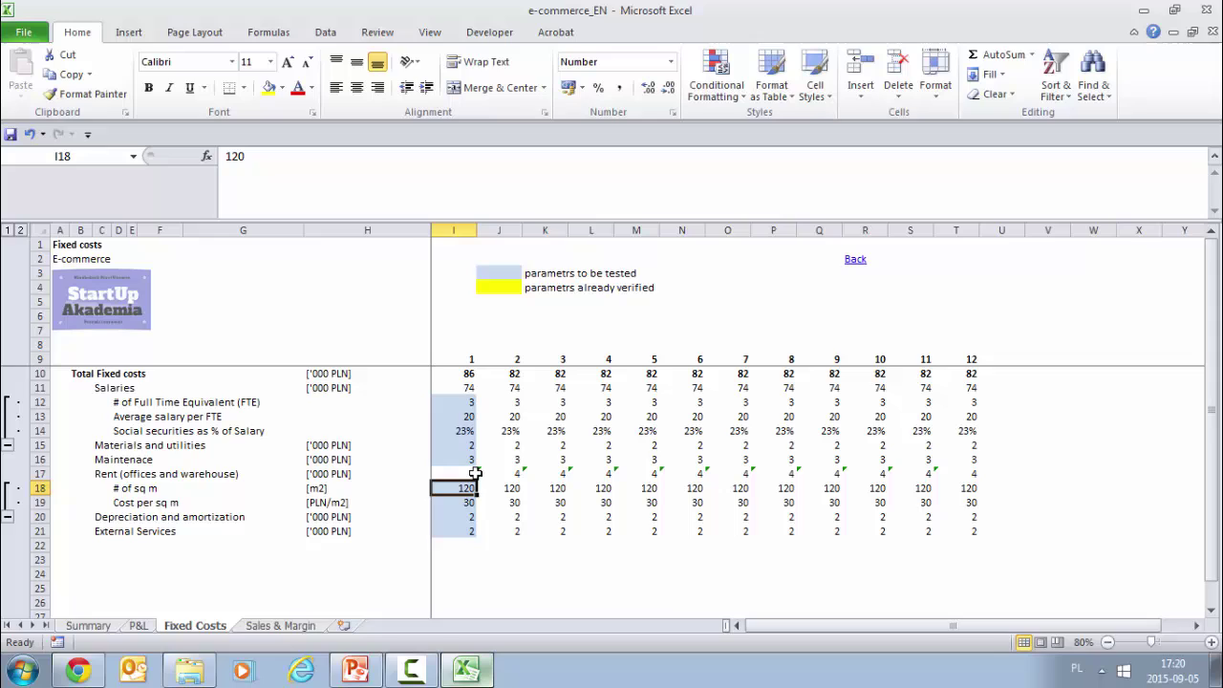
{"action": "left_click", "coordinate": [471, 372]}
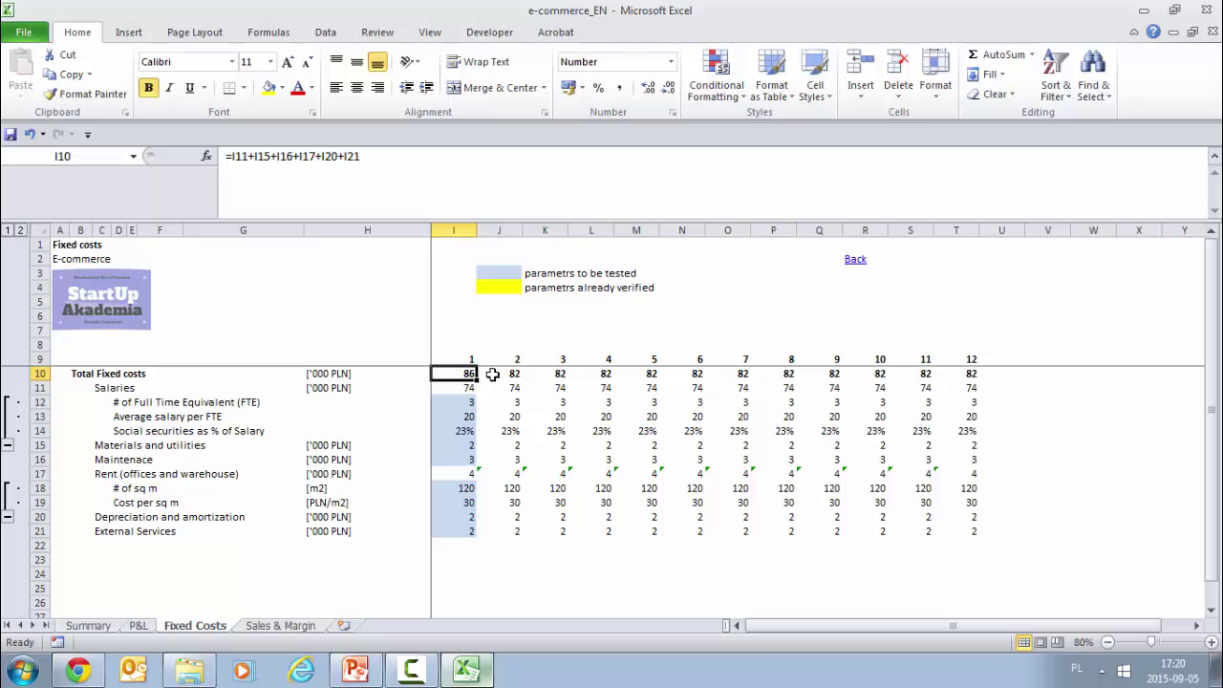
Step: On P&L, check Net Margin 76, Fixed costs 86, and Operating profit =I11-I12 giving -11
{"action": "left_click", "coordinate": [138, 625]}
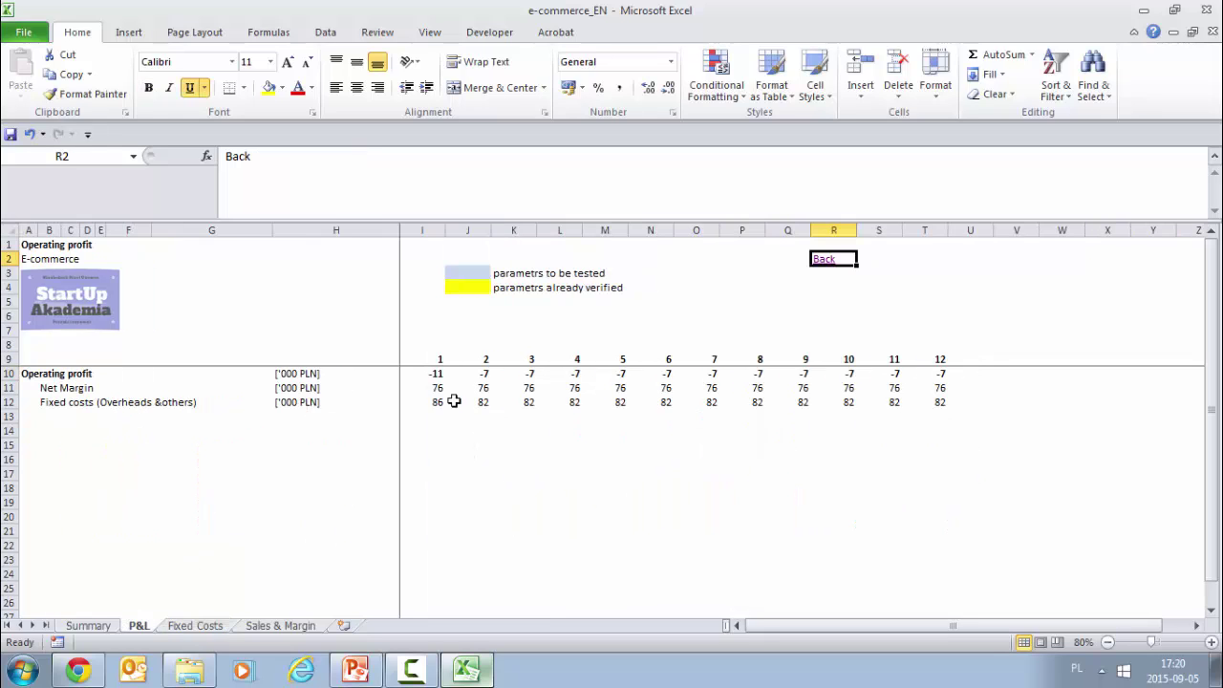
{"action": "left_click", "coordinate": [431, 399]}
{"action": "left_click", "coordinate": [430, 387]}
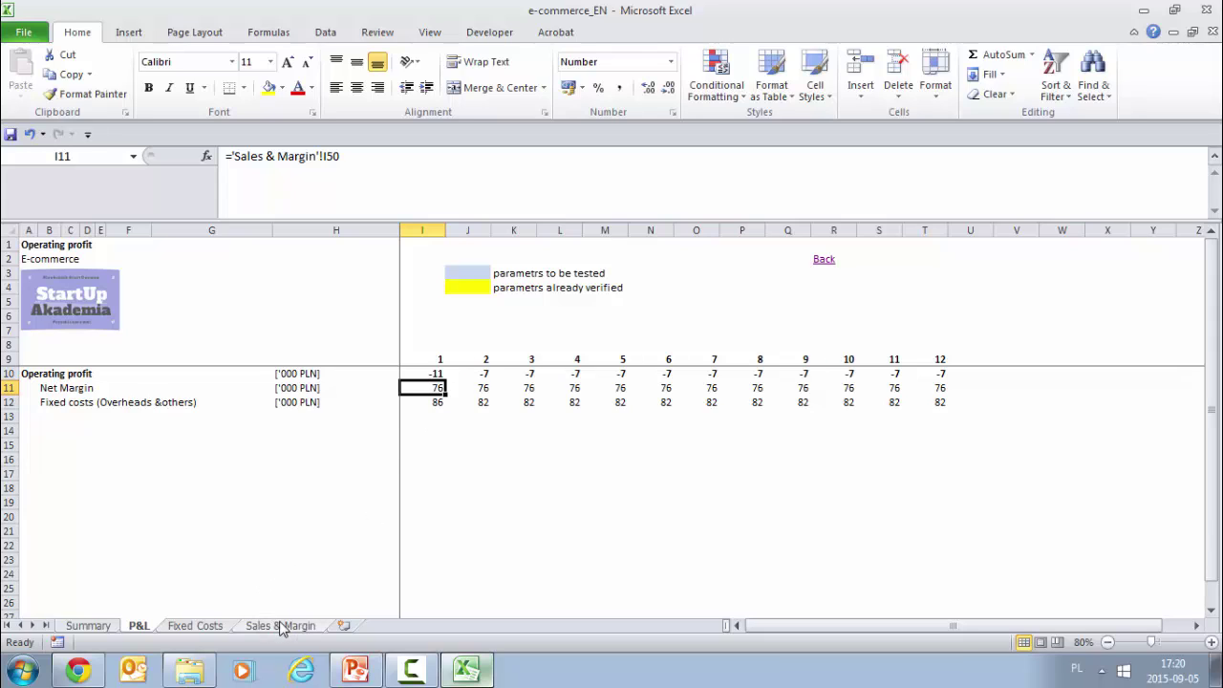
{"action": "left_click", "coordinate": [431, 401]}
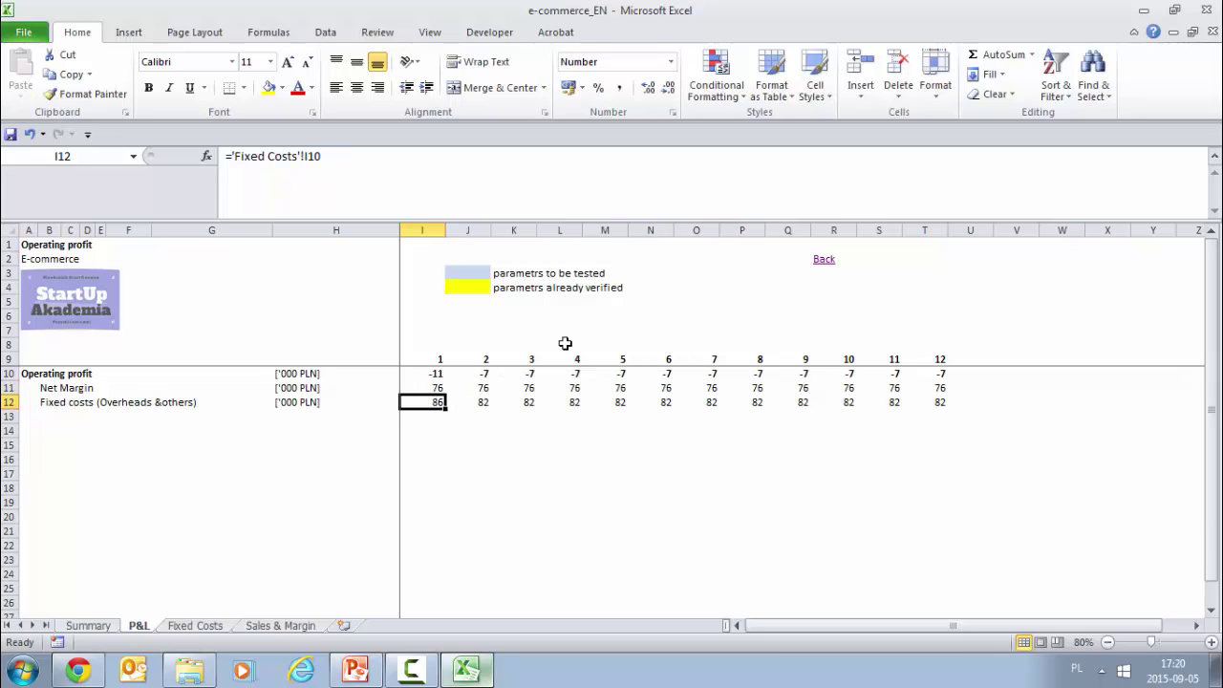
{"action": "left_click", "coordinate": [433, 371]}
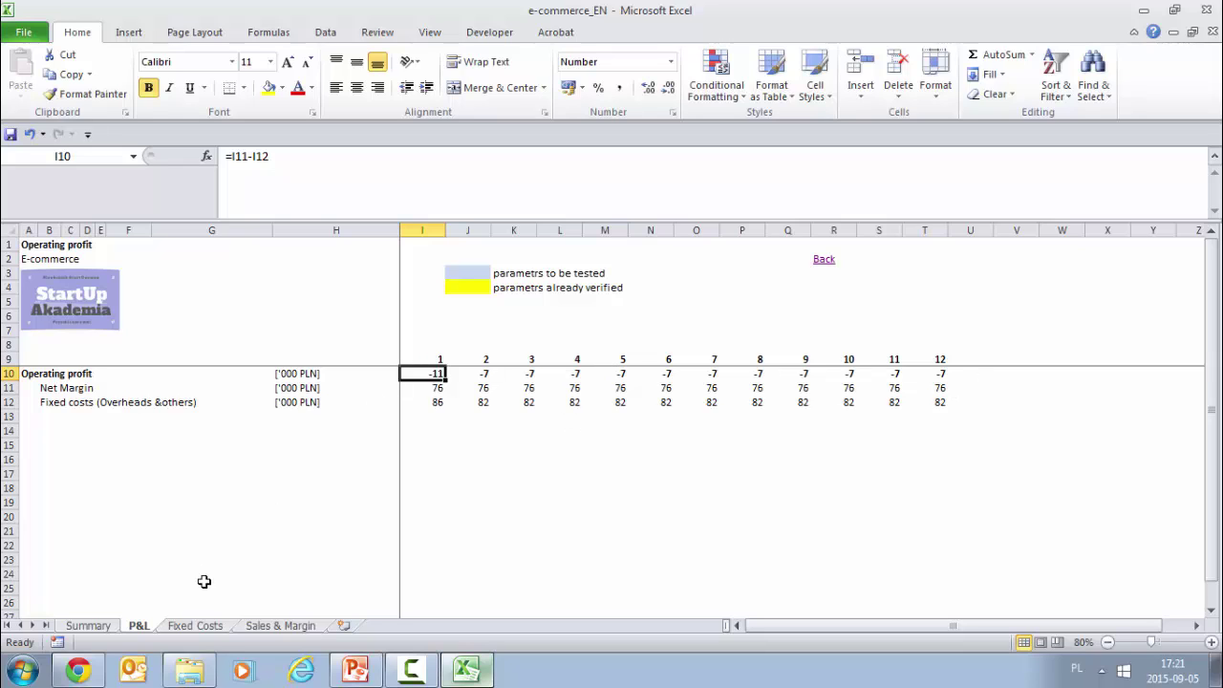
Step: On Sales & Margin, expand visits and conversion rate and check conversion and average transaction value
{"action": "left_click", "coordinate": [257, 627]}
{"action": "scroll", "coordinate": [499, 519], "scroll_direction": "up", "scroll_amount": 3}
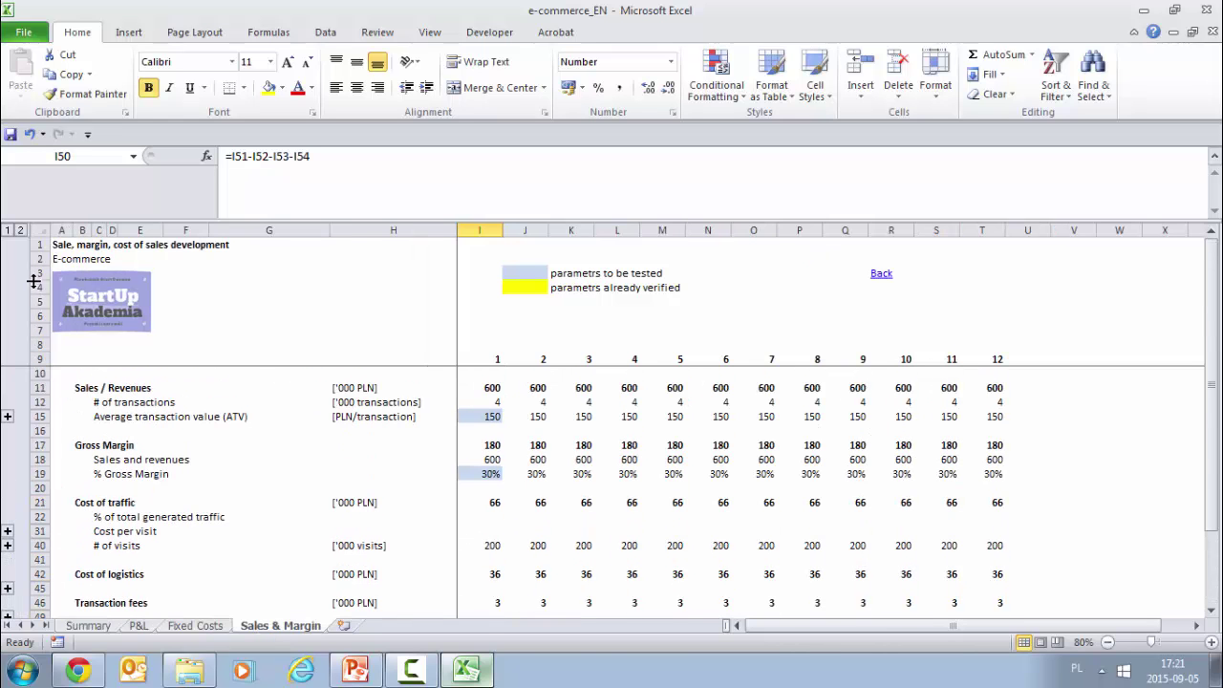
{"action": "left_click", "coordinate": [8, 416]}
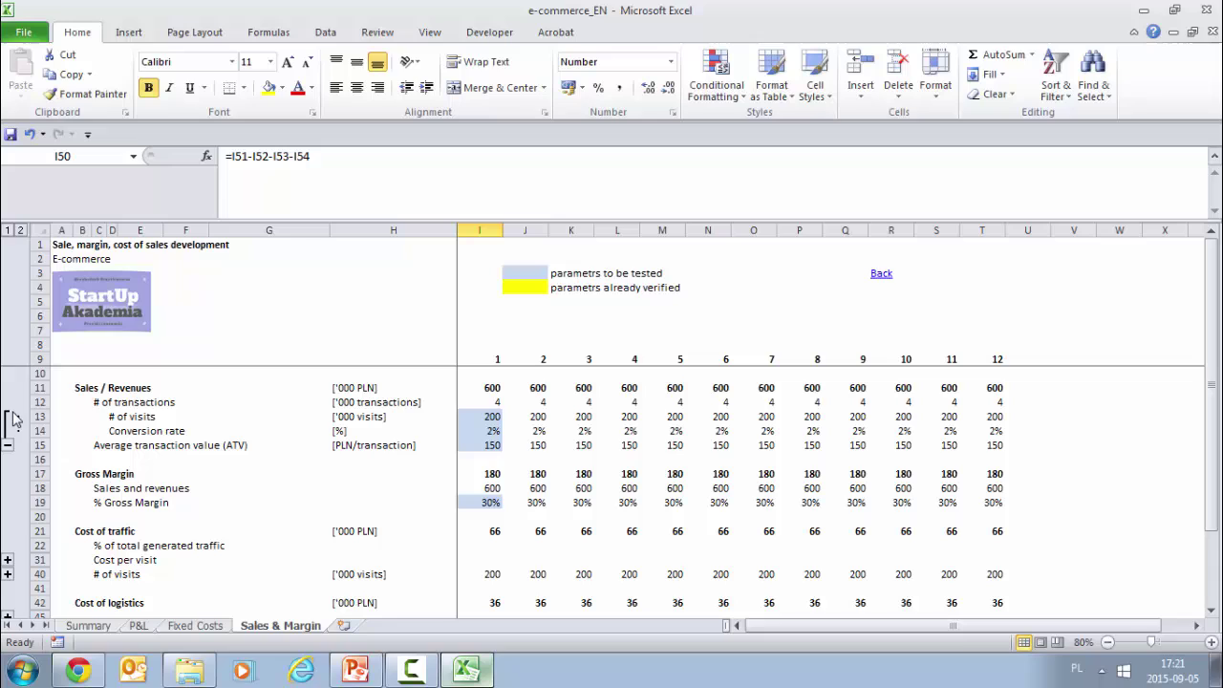
{"action": "left_click", "coordinate": [493, 430]}
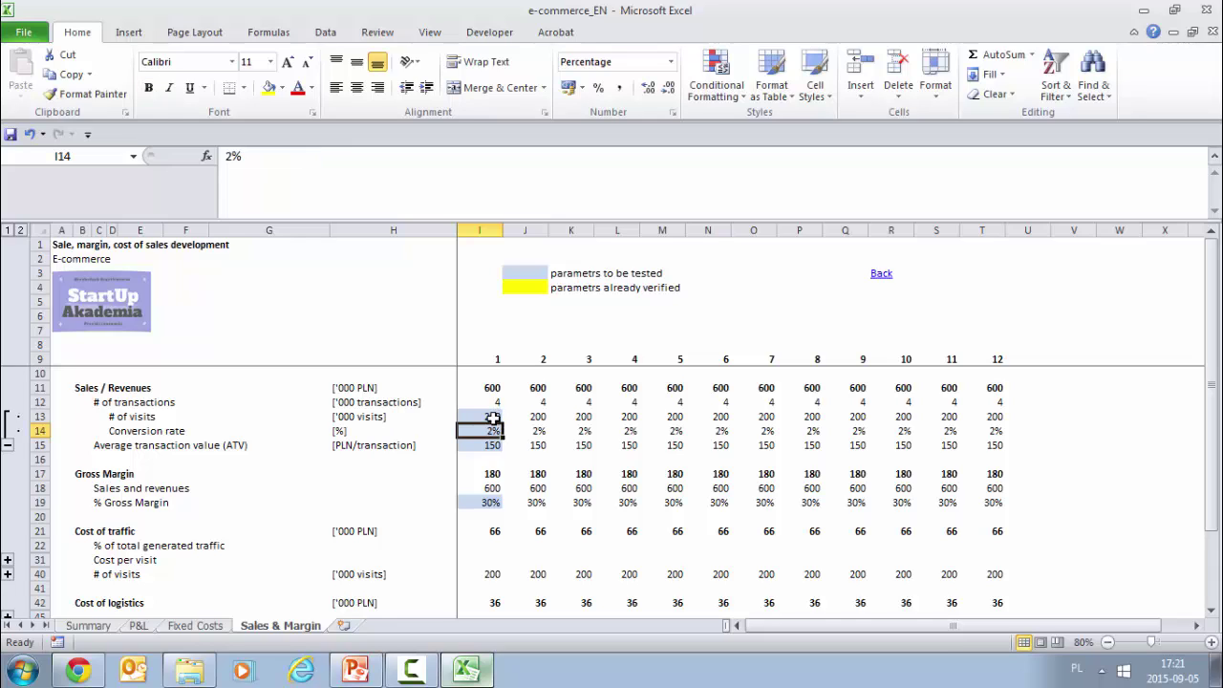
{"action": "left_click", "coordinate": [493, 445]}
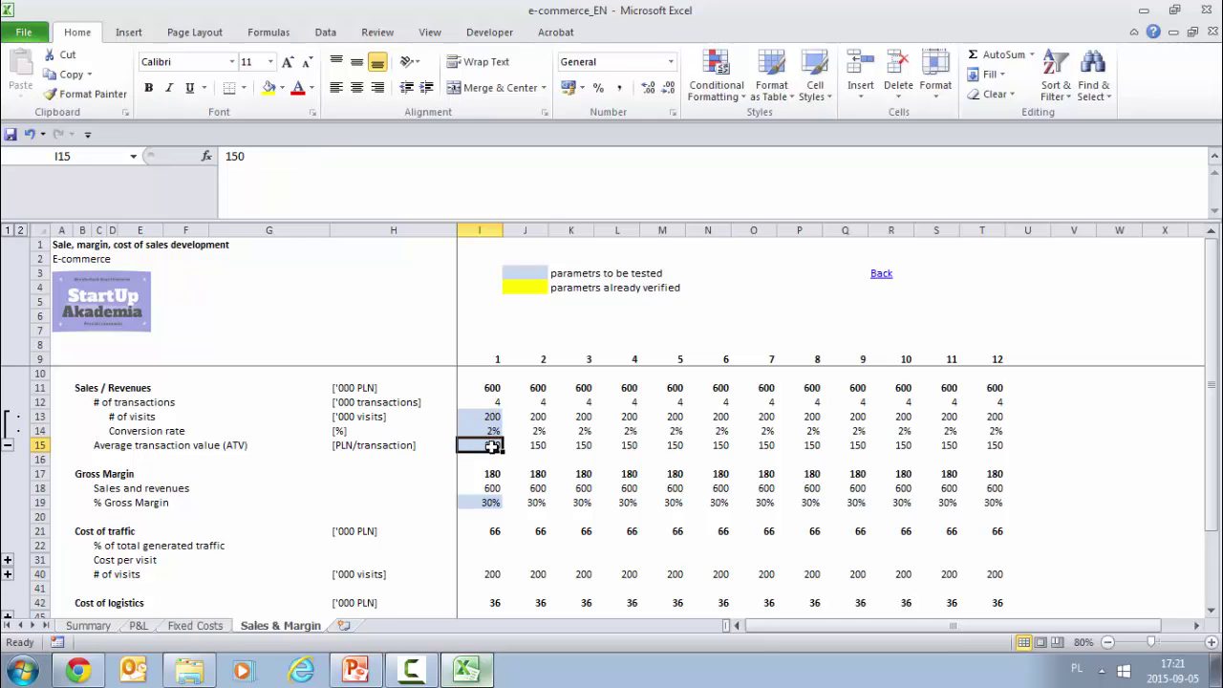
{"action": "scroll", "coordinate": [43, 539], "scroll_direction": "down", "scroll_amount": 2}
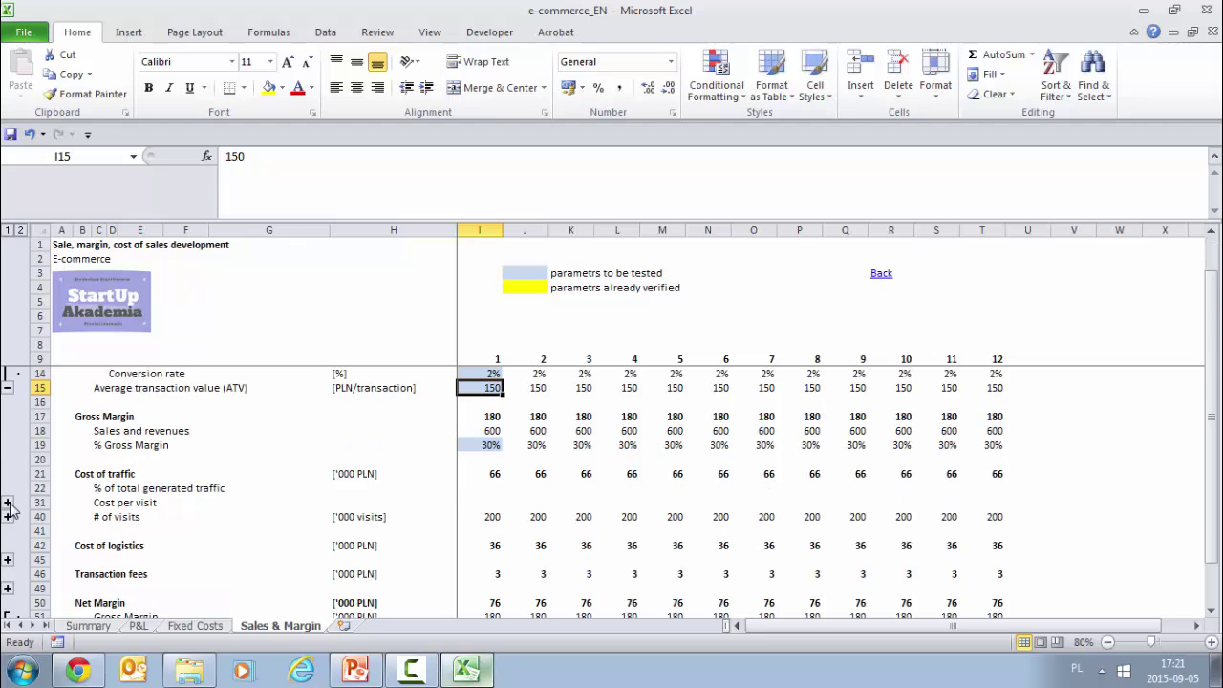
Step: Expand the traffic-share and cost-per-visit breakdowns, then return to the Fixed Costs sheet
{"action": "left_click", "coordinate": [8, 504]}
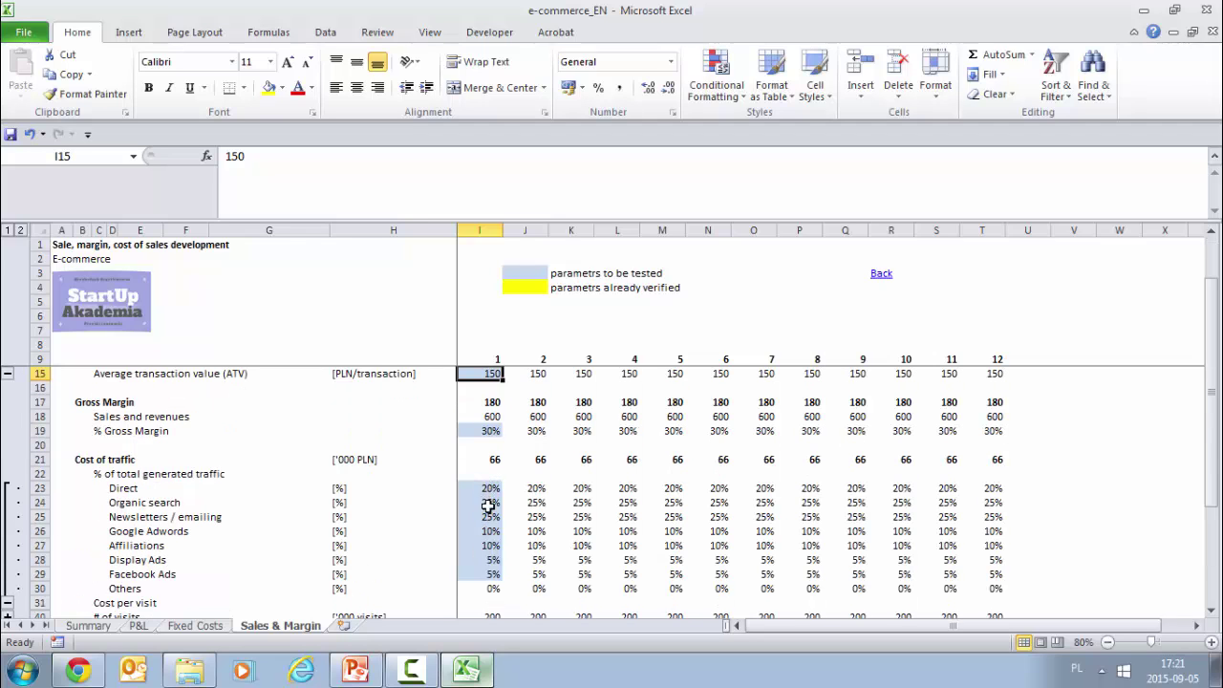
{"action": "scroll", "coordinate": [482, 585], "scroll_direction": "down", "scroll_amount": 1}
{"action": "scroll", "coordinate": [482, 585], "scroll_direction": "down", "scroll_amount": 2}
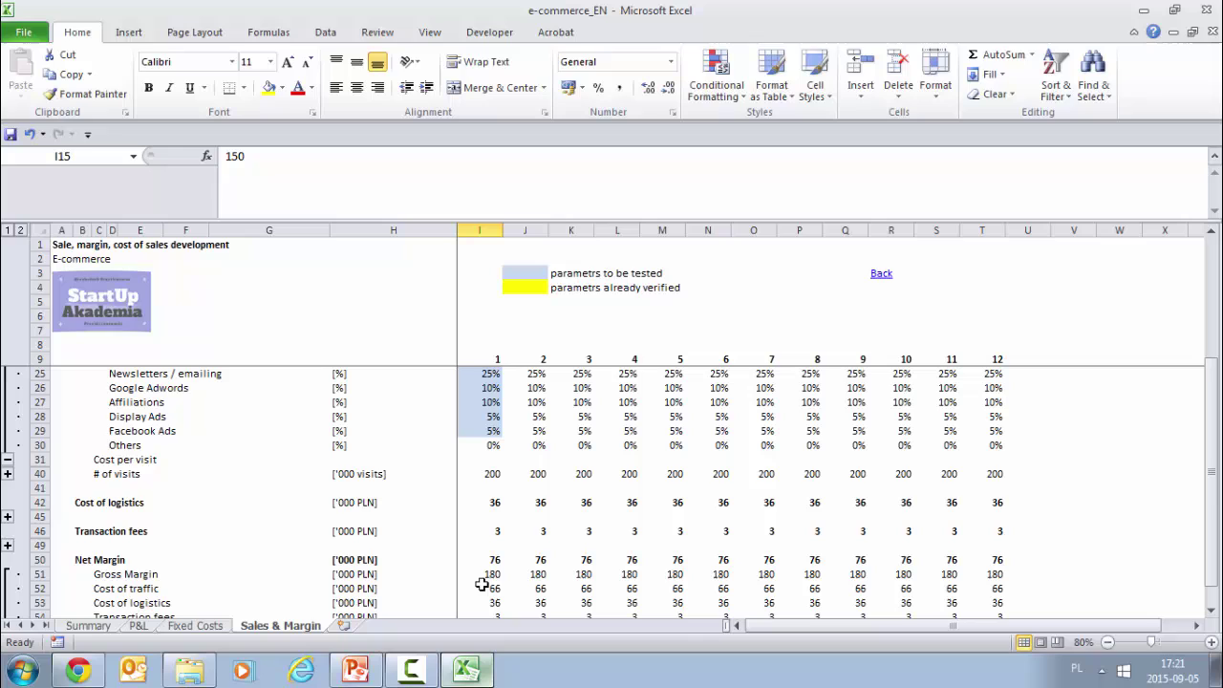
{"action": "left_click", "coordinate": [8, 475]}
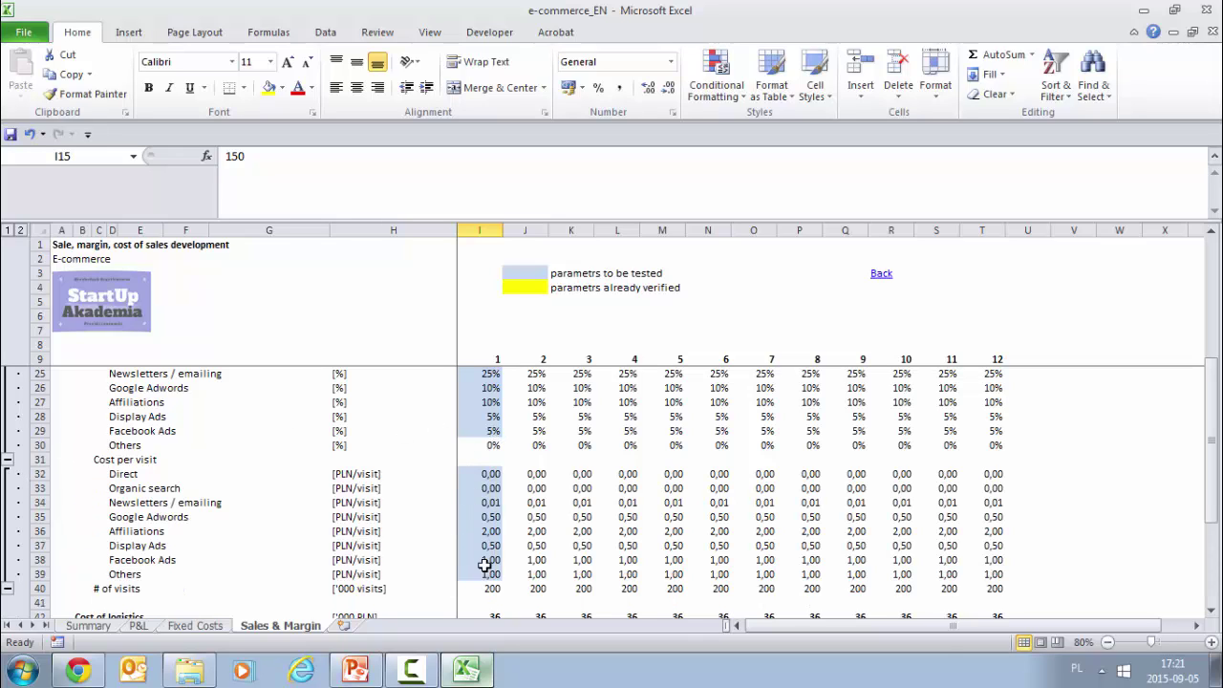
{"action": "scroll", "coordinate": [487, 500], "scroll_direction": "up", "scroll_amount": 2}
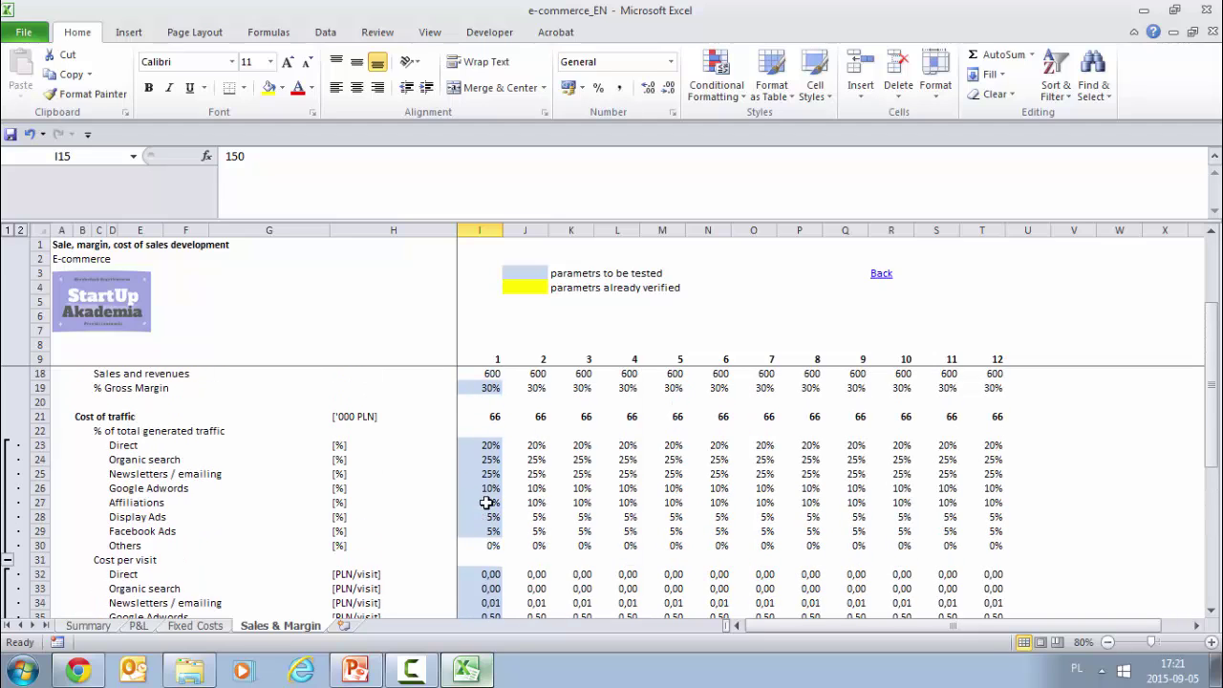
{"action": "scroll", "coordinate": [486, 502], "scroll_direction": "down", "scroll_amount": 5}
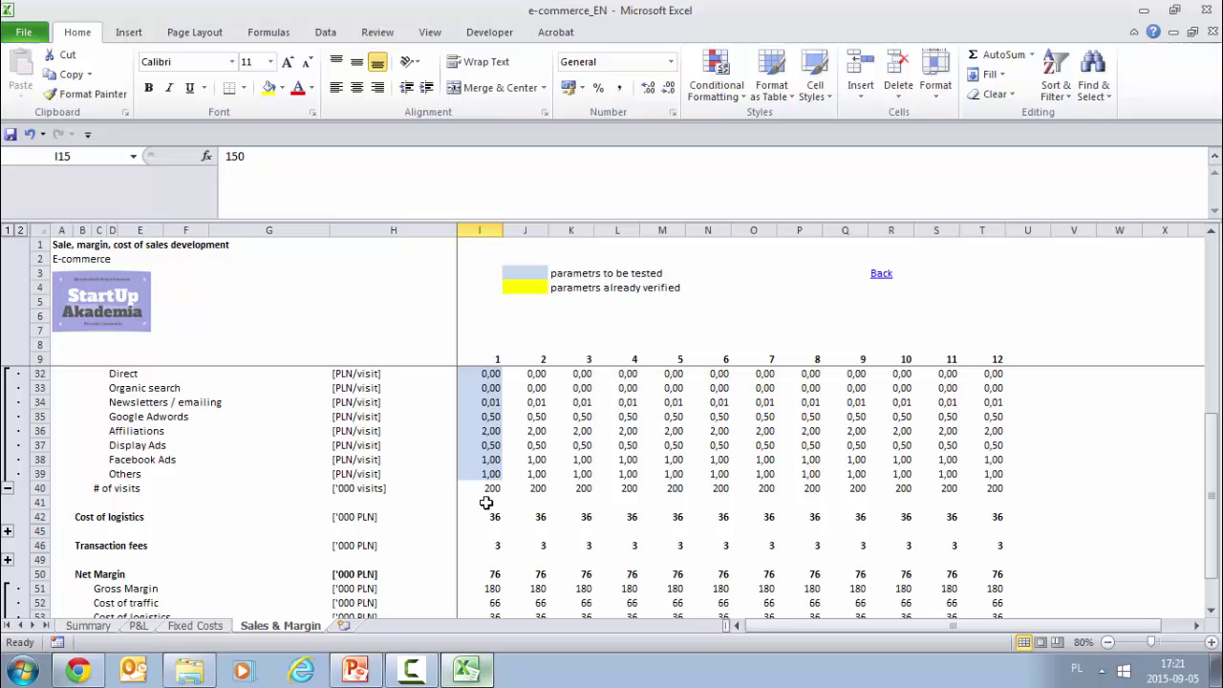
{"action": "scroll", "coordinate": [486, 502], "scroll_direction": "up", "scroll_amount": 3}
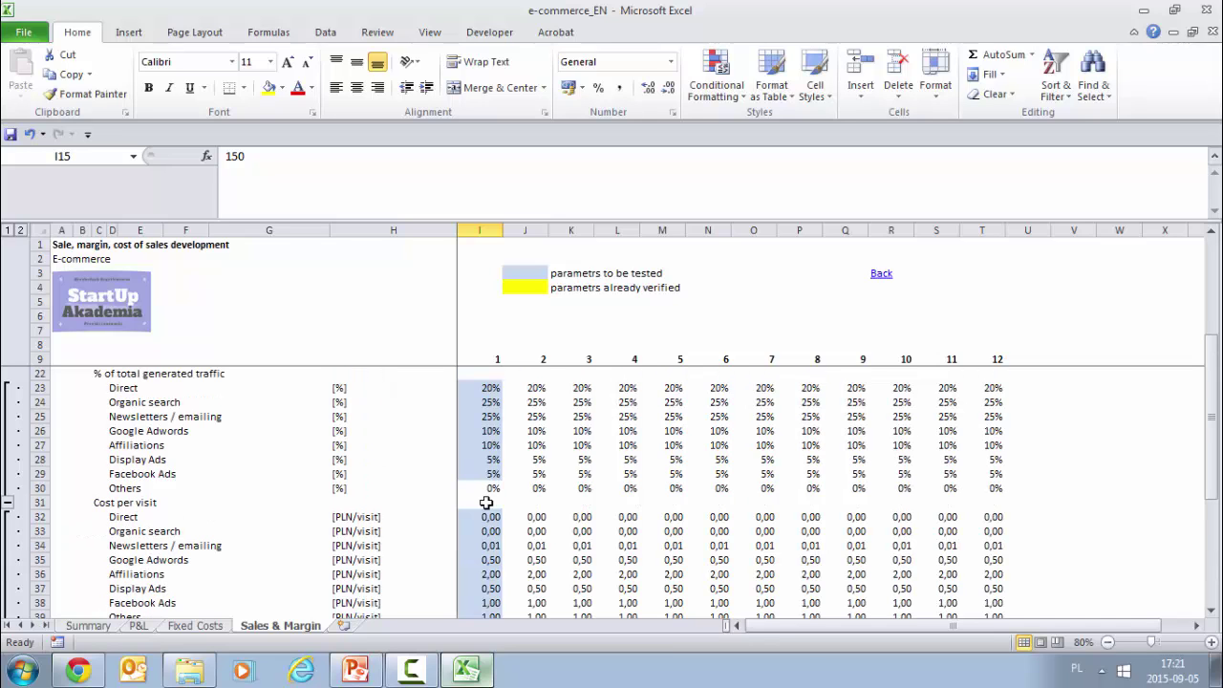
{"action": "scroll", "coordinate": [486, 503], "scroll_direction": "down", "scroll_amount": 6}
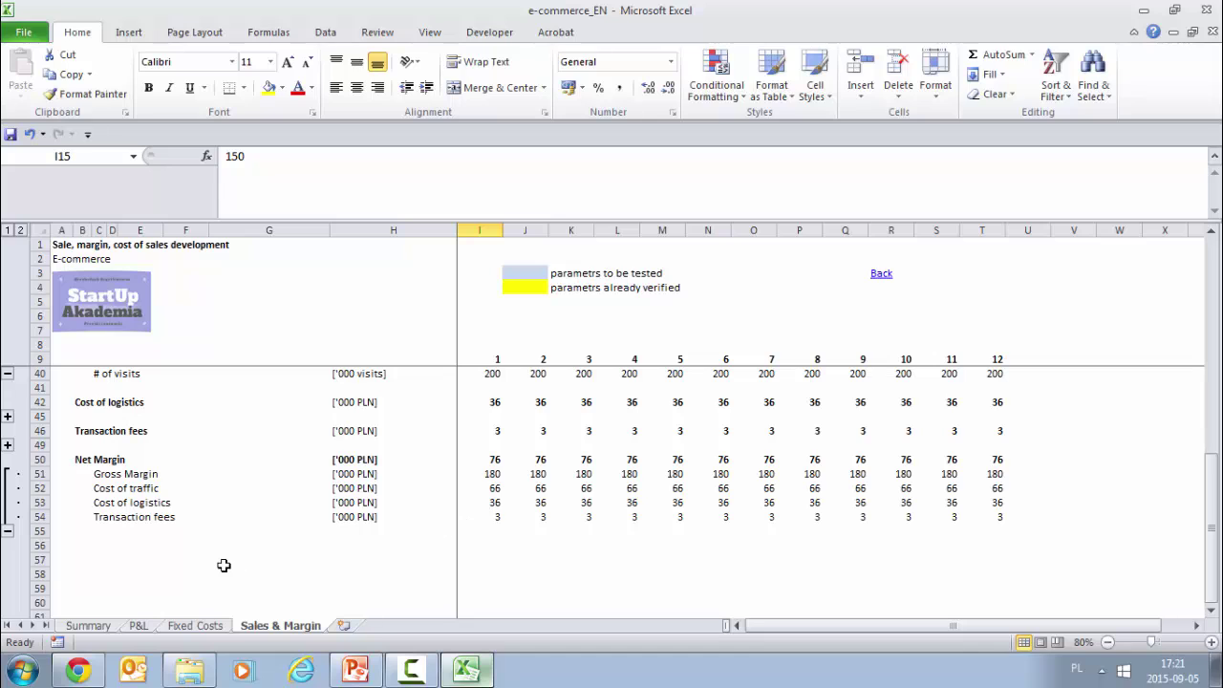
{"action": "left_click", "coordinate": [181, 626]}
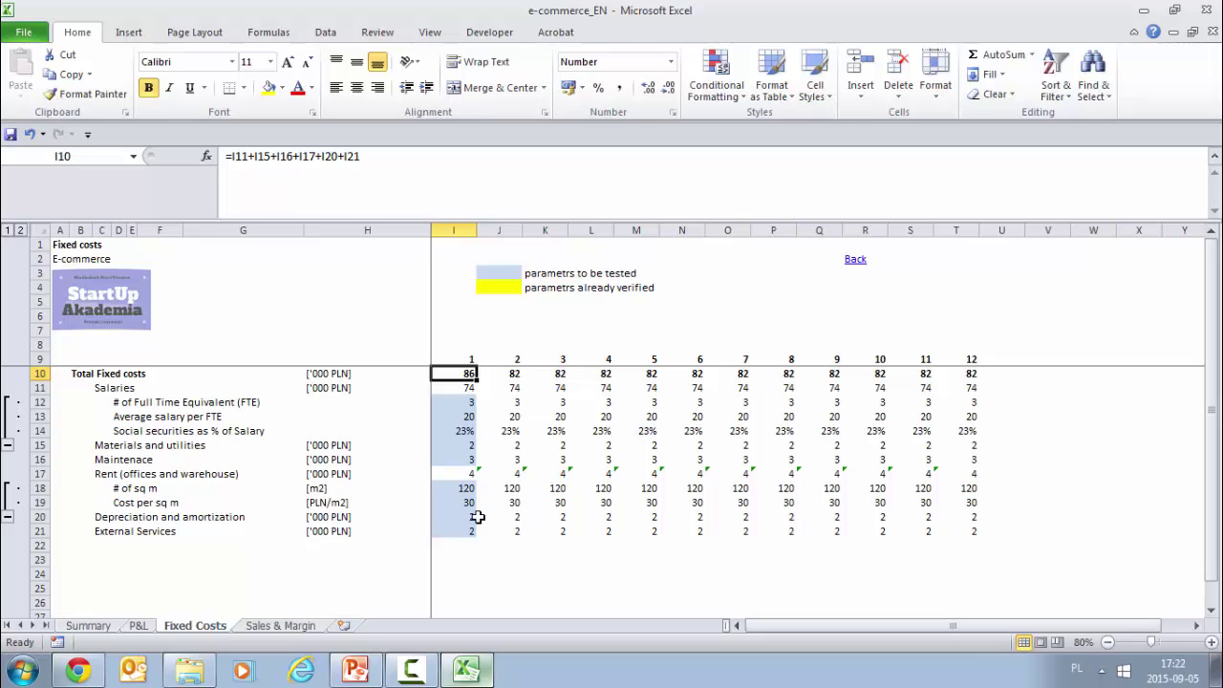
Step: Go to the P&L sheet with Ctrl+Page Up to see operating profit of -11
{"action": "key", "text": "ctrl+Page_Up"}
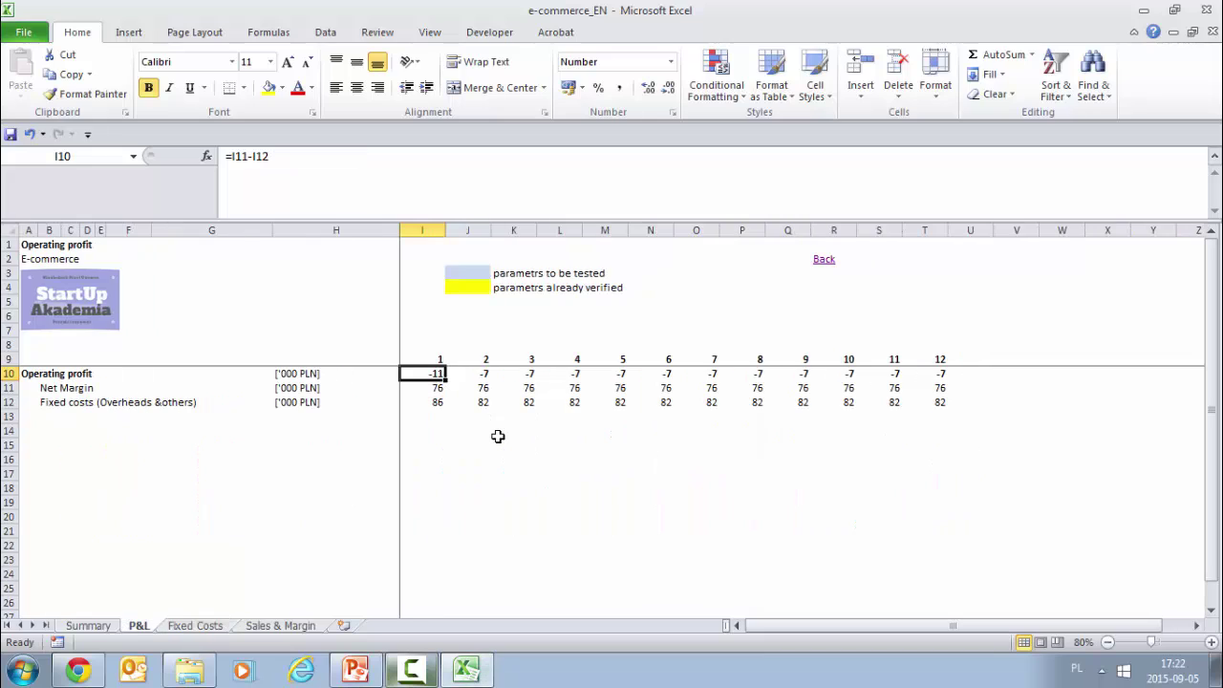